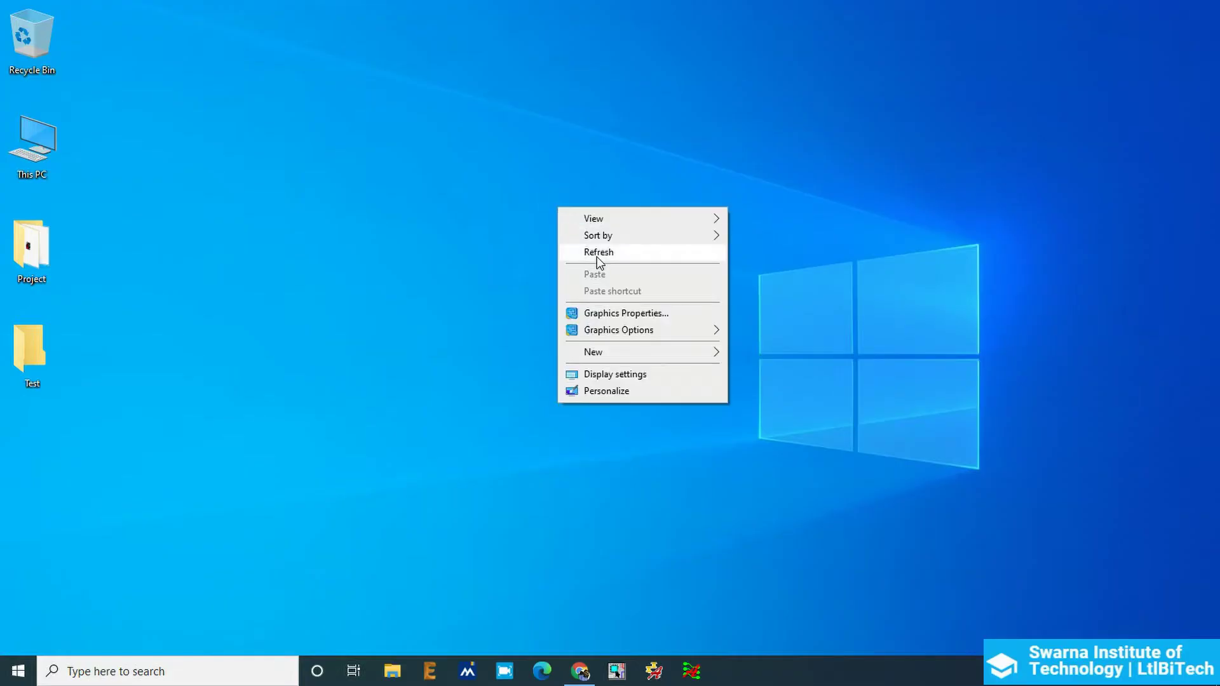
Refresh the Windows desktop six times from its right-click menu.
left_click(599, 253)
right_click(569, 246)
left_click(599, 289)
right_click(555, 249)
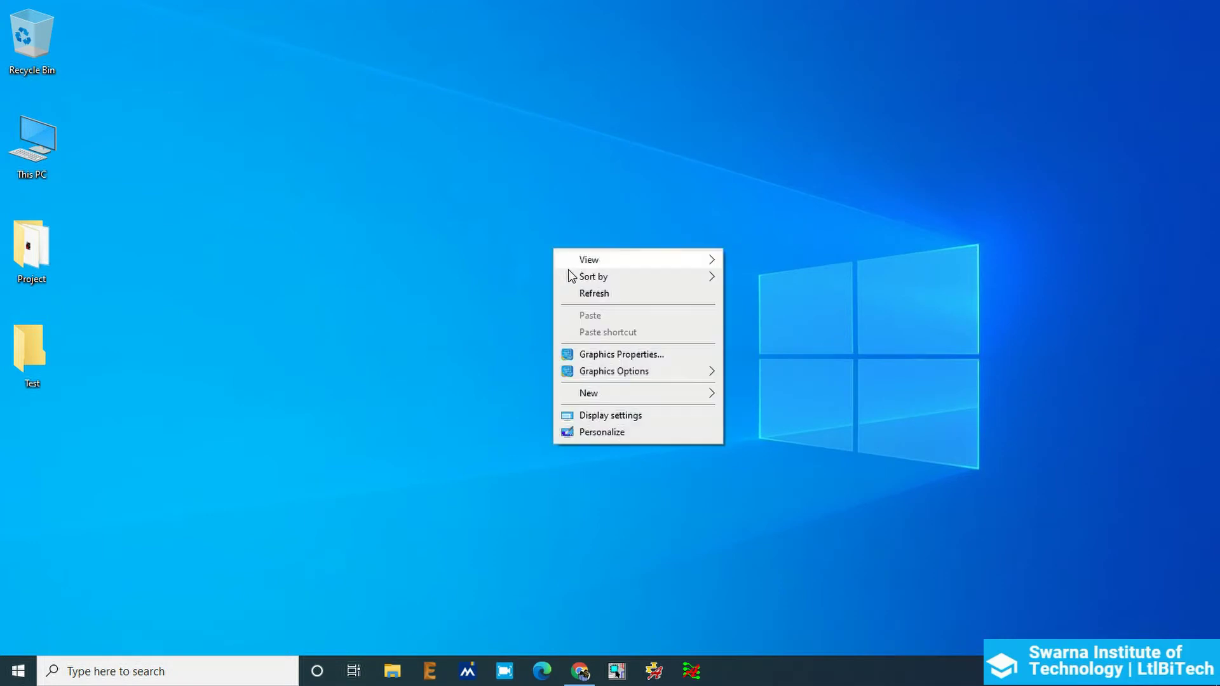
left_click(589, 293)
right_click(506, 226)
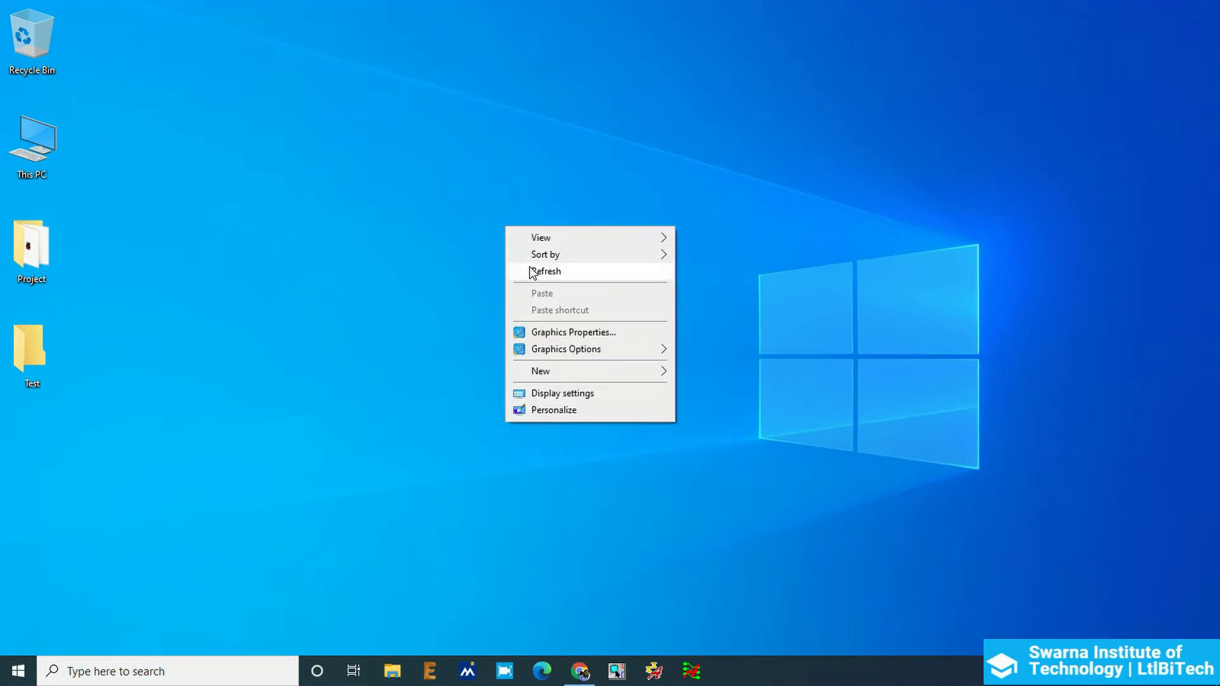
left_click(533, 272)
right_click(500, 204)
left_click(548, 250)
right_click(475, 200)
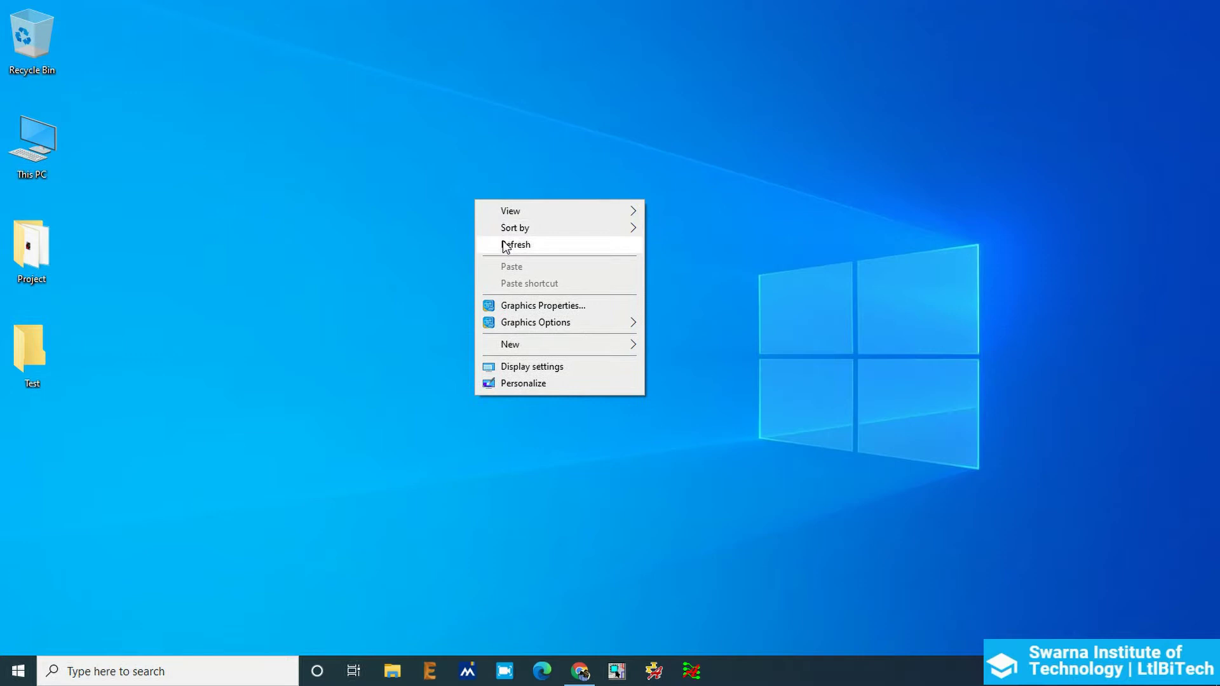
left_click(509, 247)
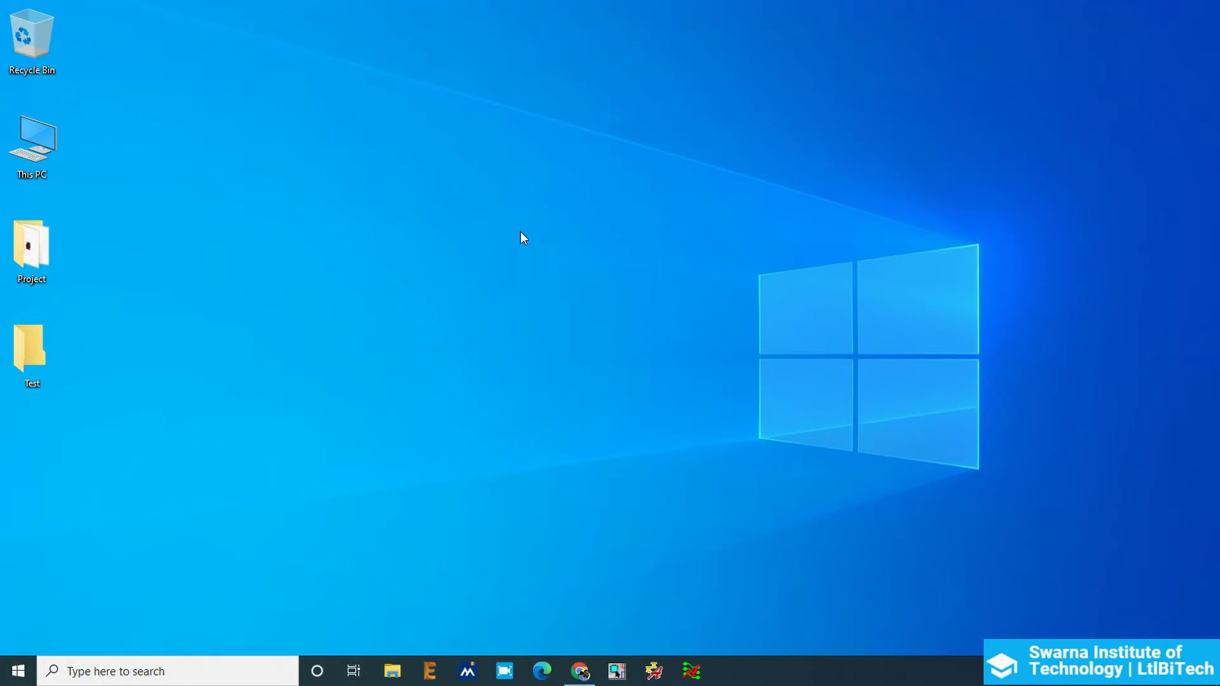
Launch Capture CIS from the Start menu's Cadence Release 17.2-2016 folder.
key("super")
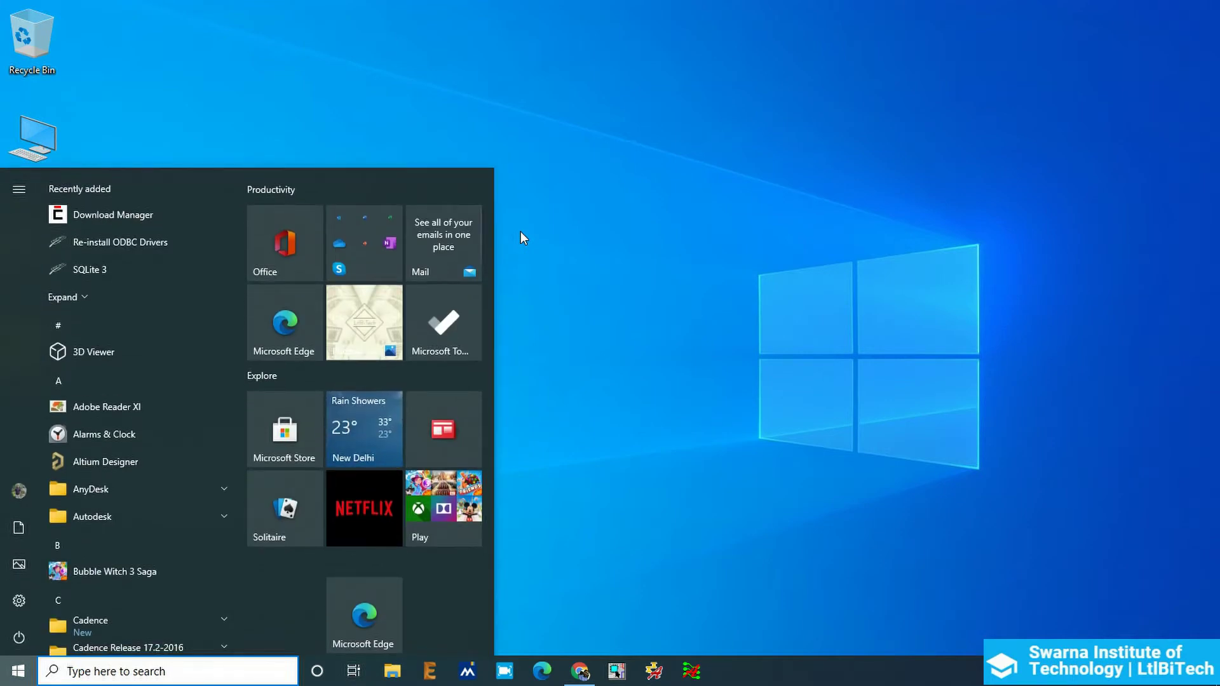
scroll(286, 367, "down", 1)
scroll(128, 449, "down", 1)
scroll(128, 426, "down", 2)
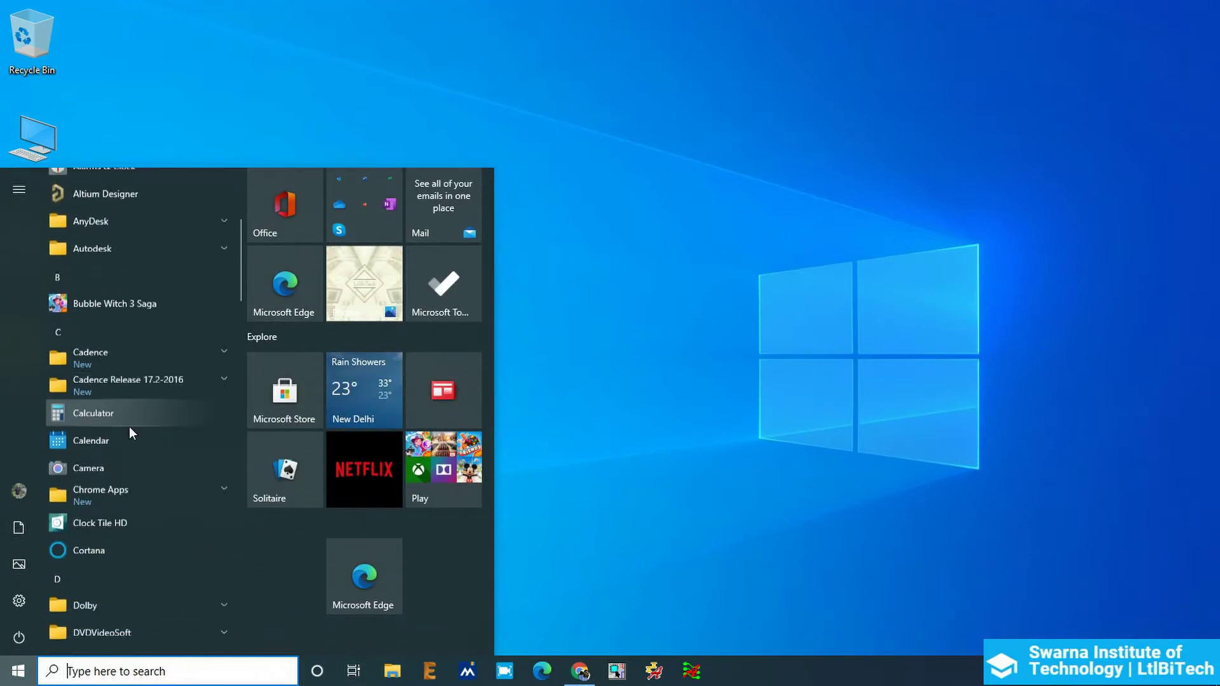
left_click(127, 357)
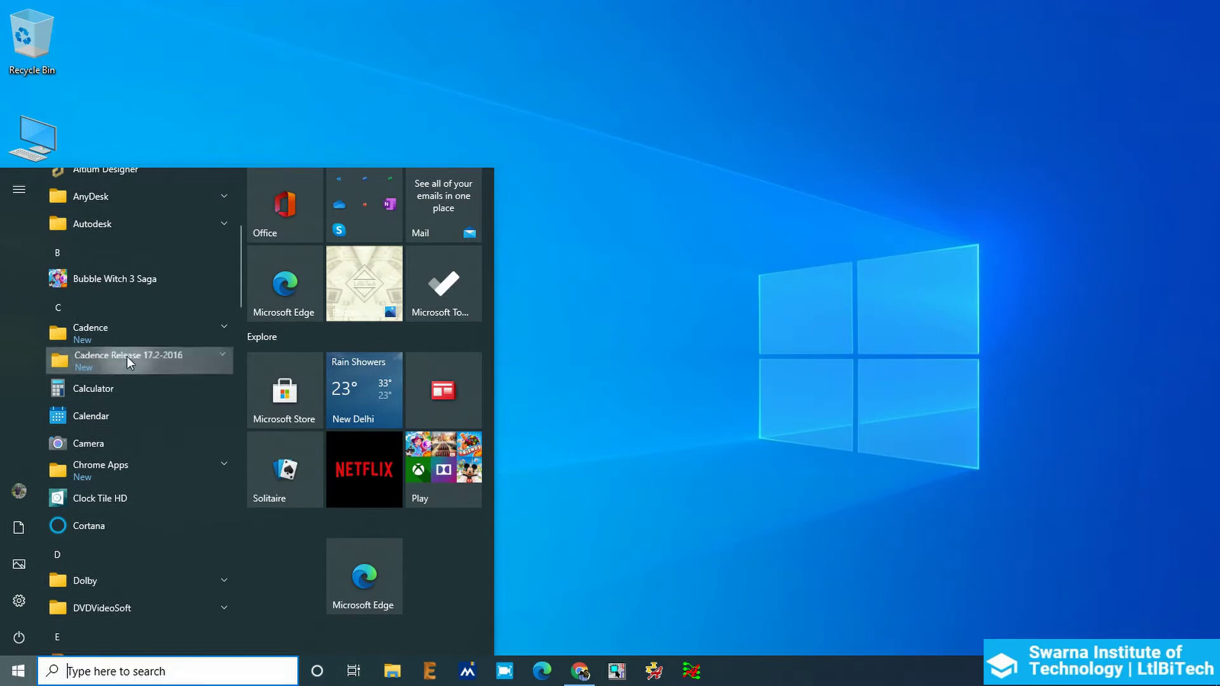
scroll(161, 380, "down", 1)
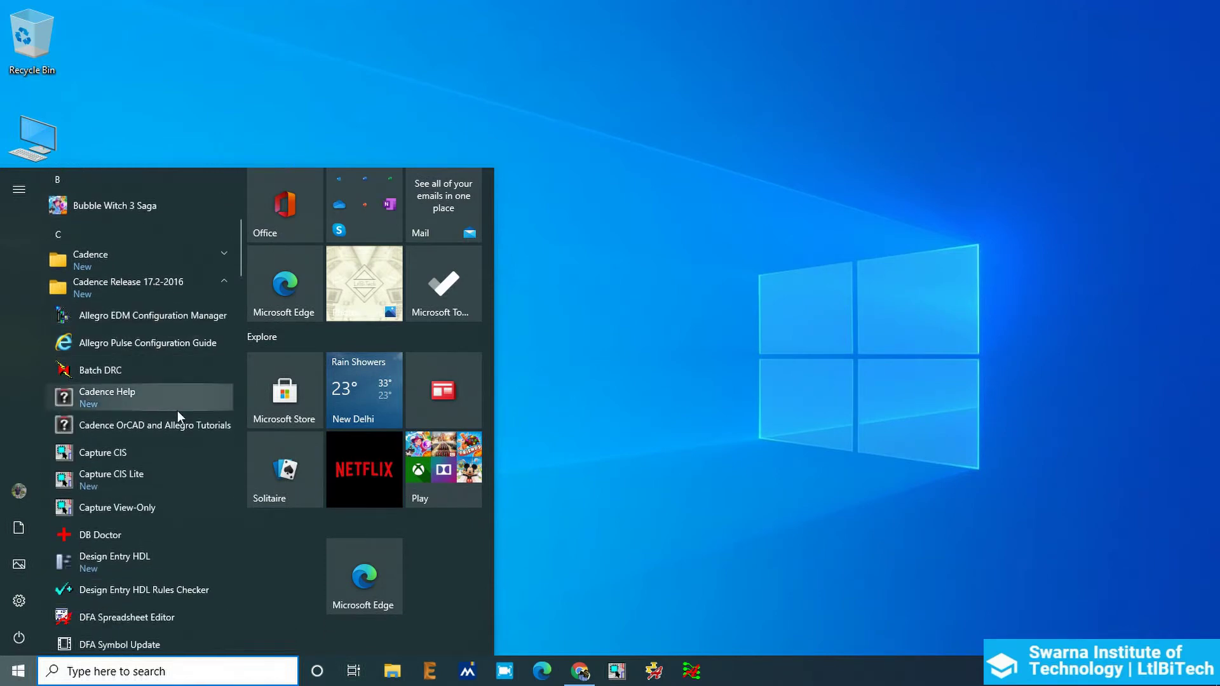
left_click(103, 453)
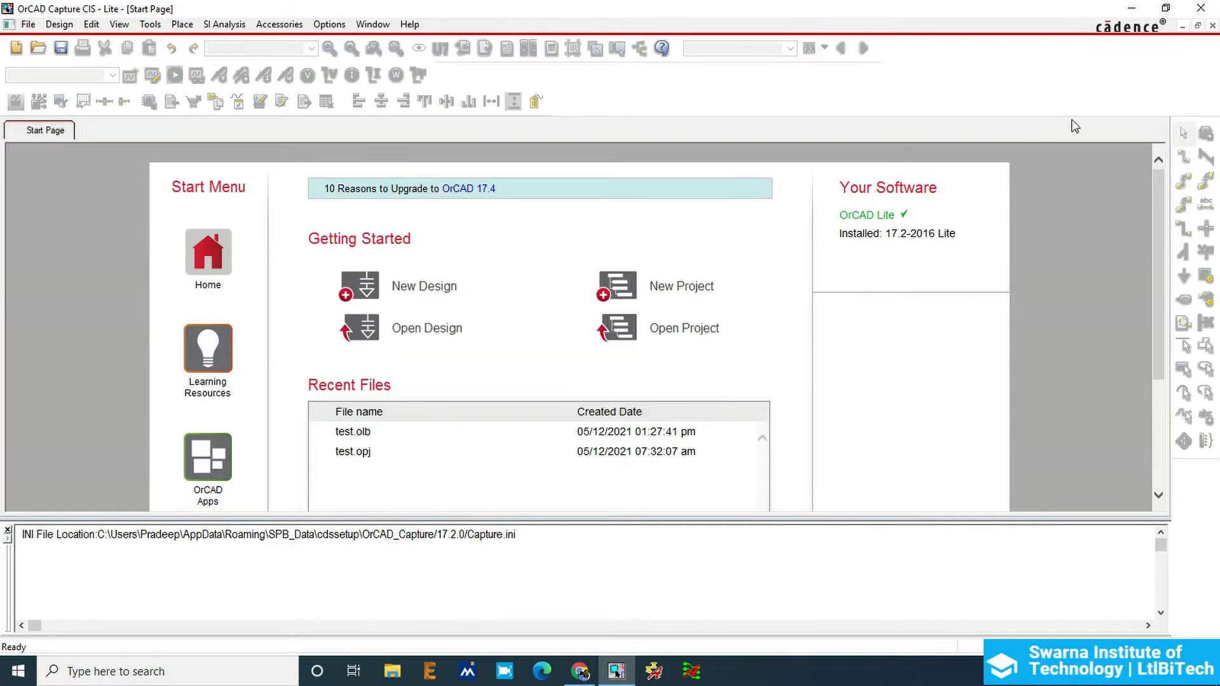
left_click(1131, 8)
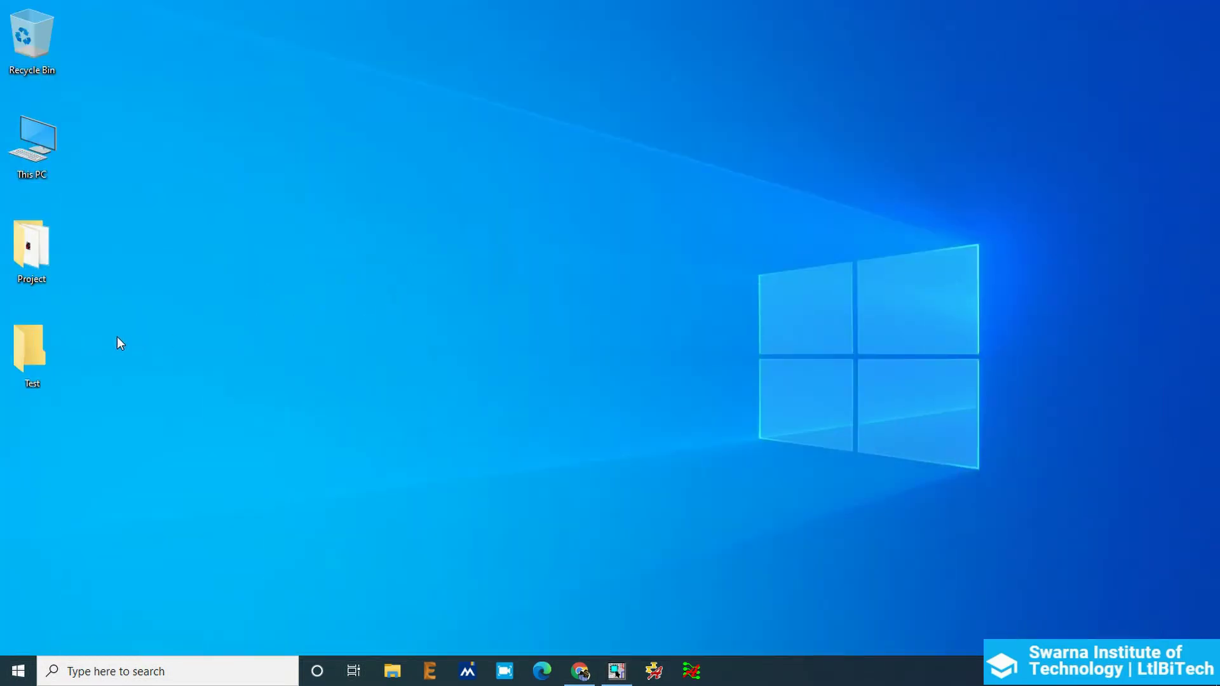
left_click(32, 346)
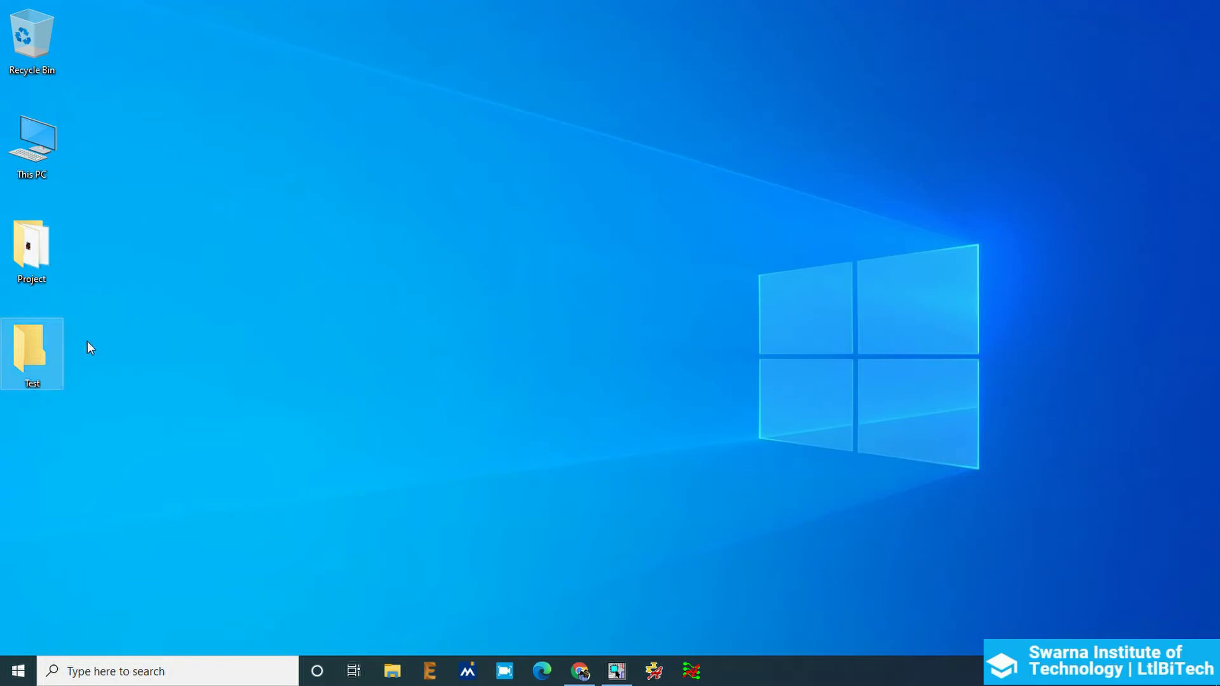
left_click_drag(72, 351, 122, 333)
left_click(617, 670)
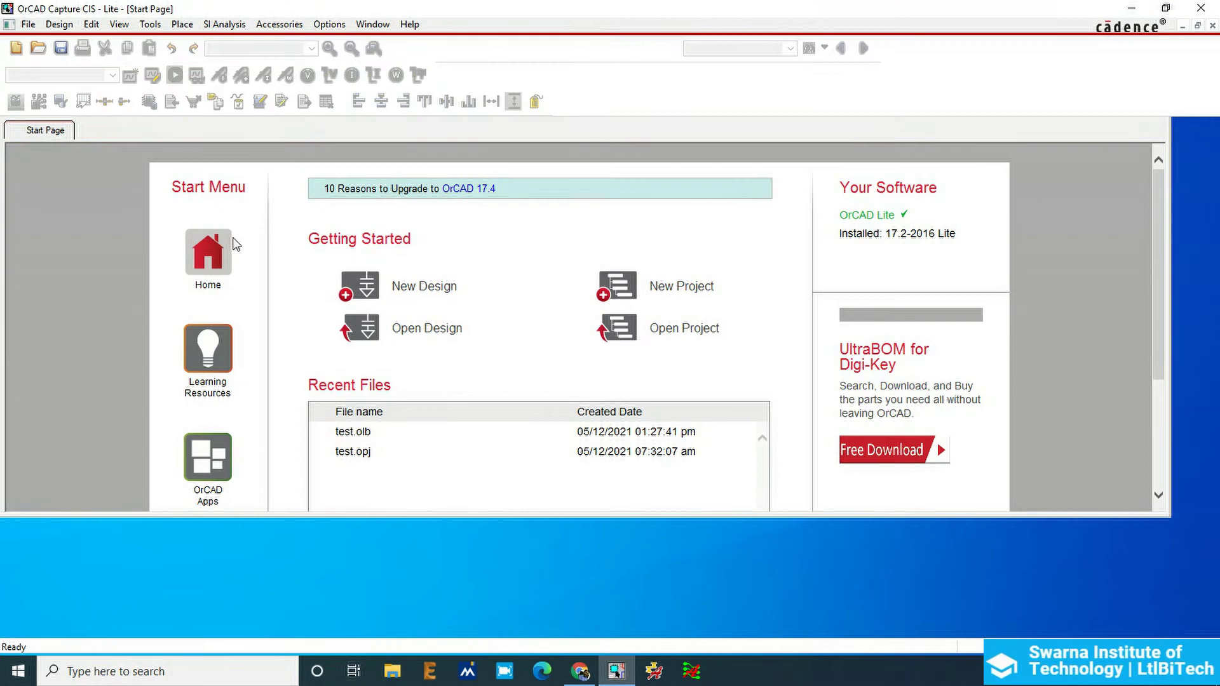
Open the New Project dialog from the File menu and move it up and right.
left_click(26, 24)
mouse_move(45, 42)
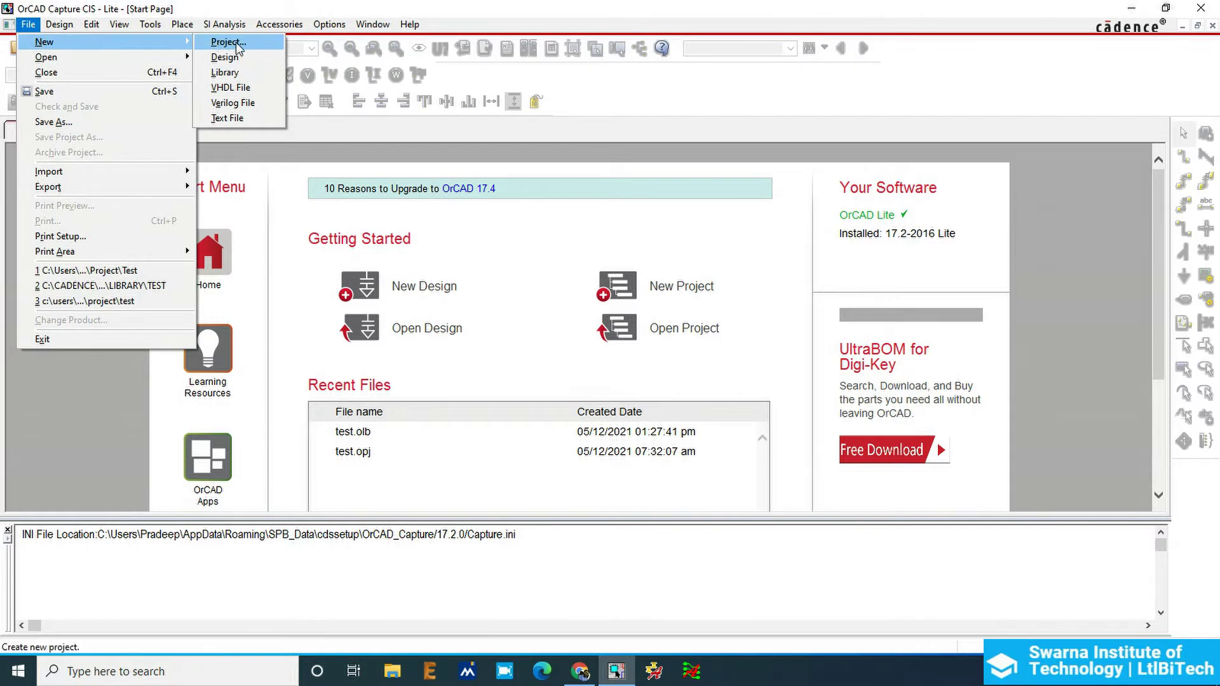
left_click(238, 50)
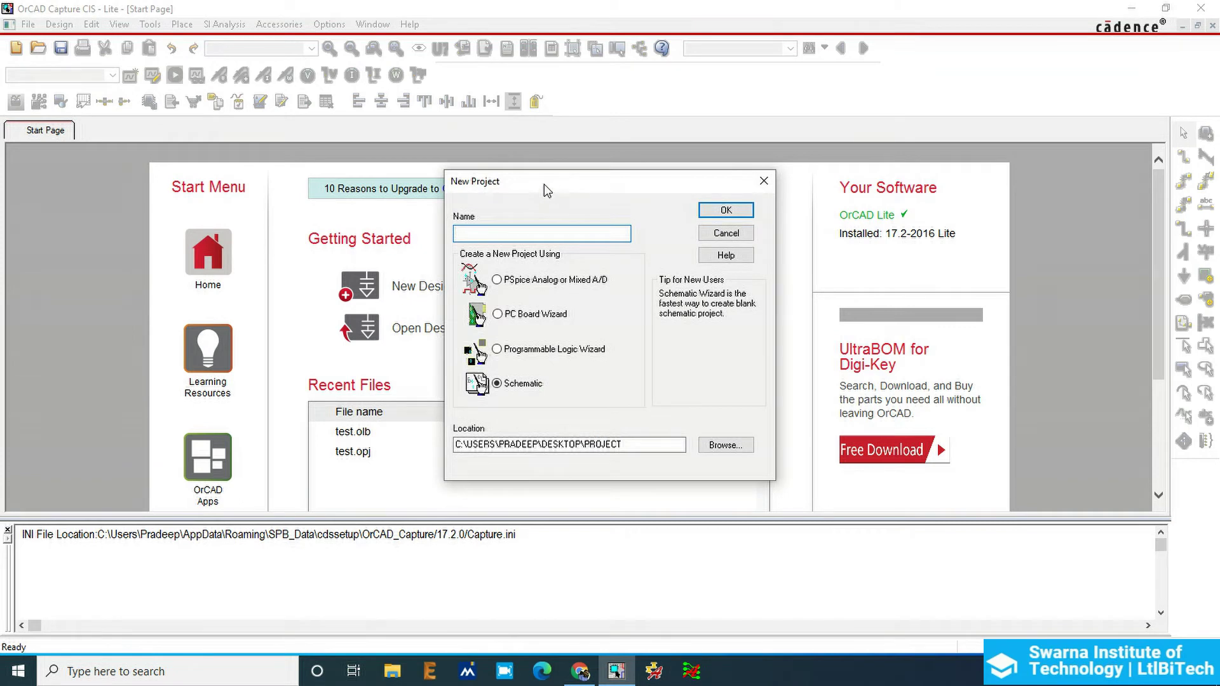
mouse_move(544, 184)
left_mouse_down()
mouse_move(591, 102)
mouse_move(640, 104)
left_mouse_up()
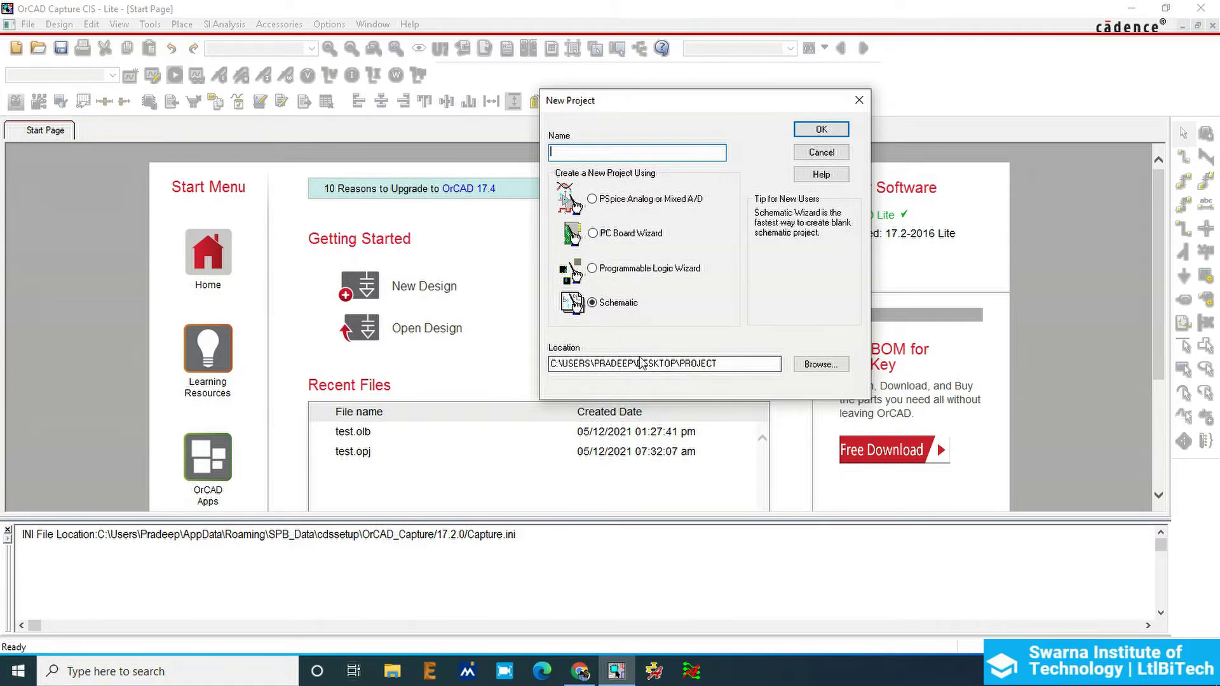
Browse to the DESKTOP Test folder and confirm it as the project location.
left_click_drag(730, 363, 631, 363)
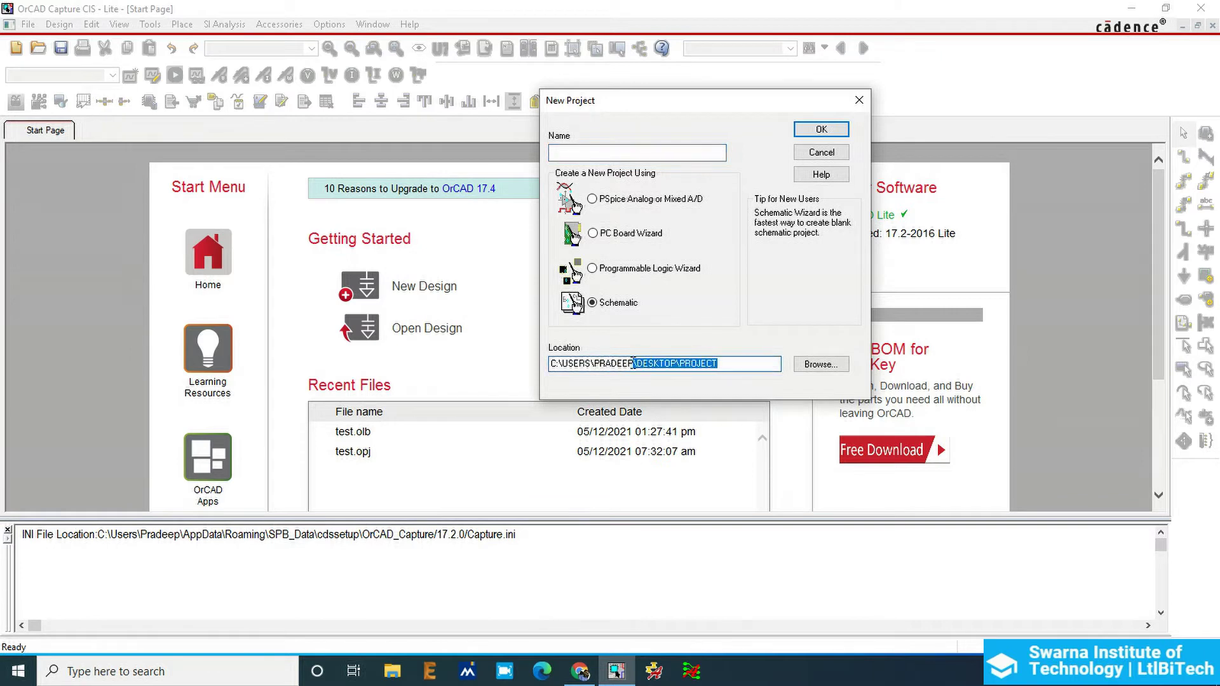
left_click(819, 366)
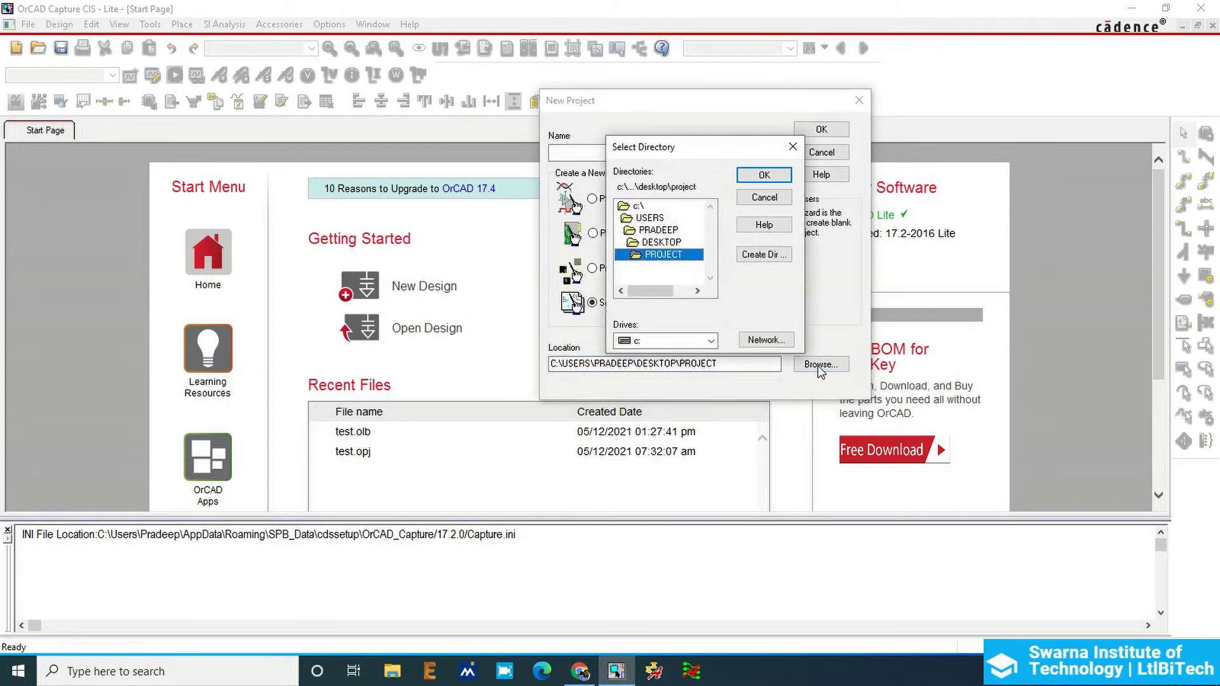
double_click(660, 242)
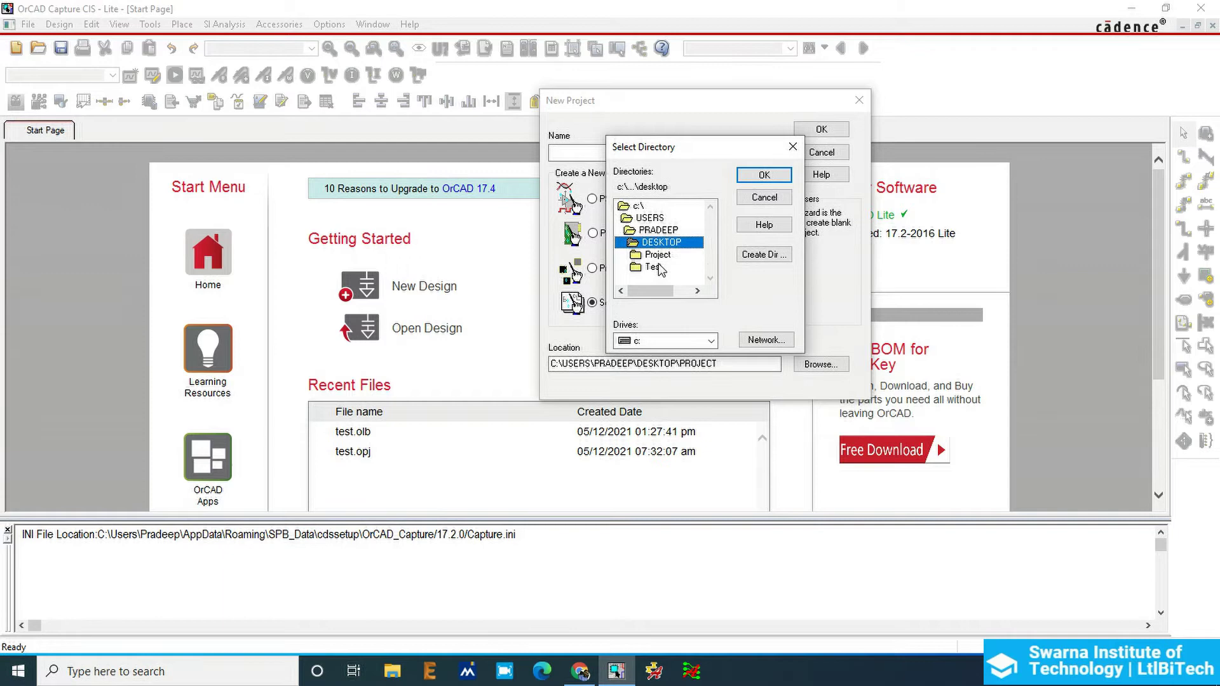
left_click(654, 269)
double_click(655, 270)
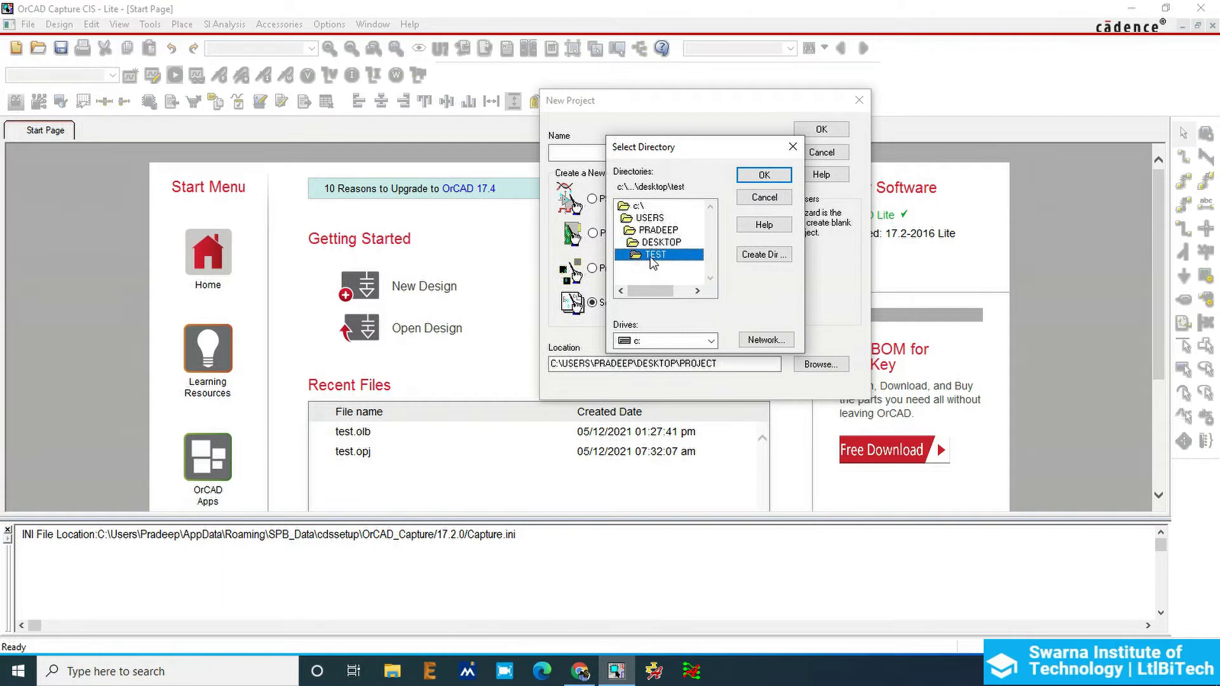
left_click(768, 177)
Name the project Test, choose the Schematic project type, and create it.
left_click(581, 153)
type("Test")
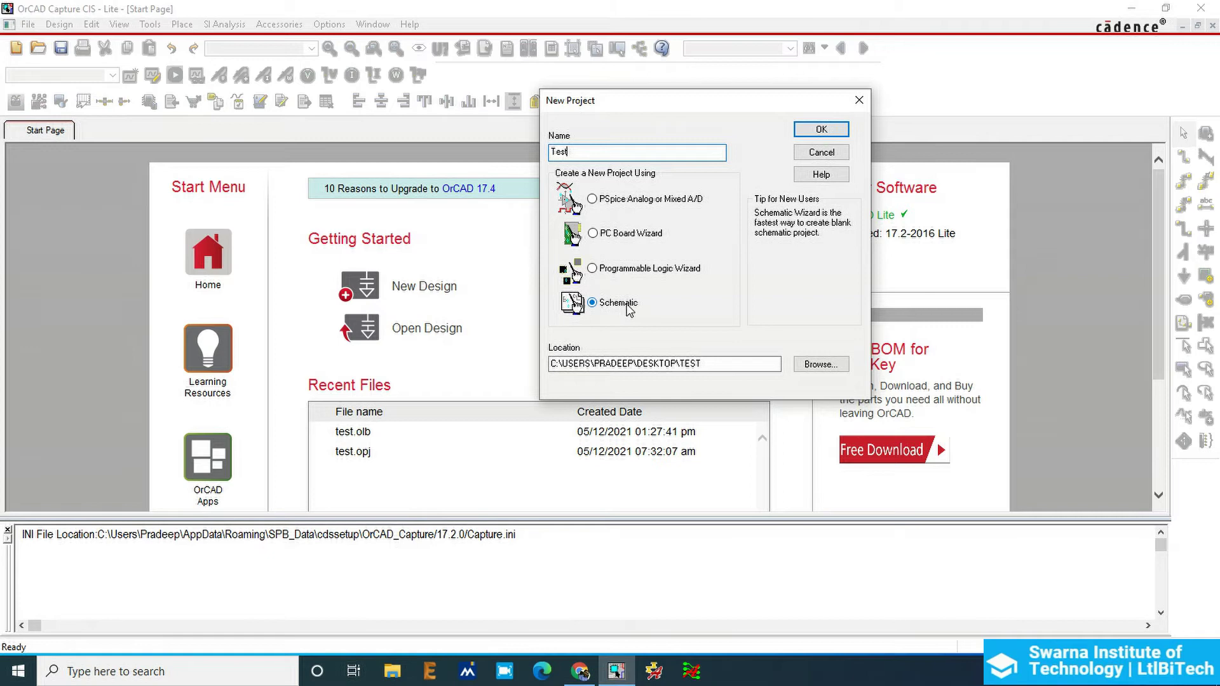
left_click(622, 204)
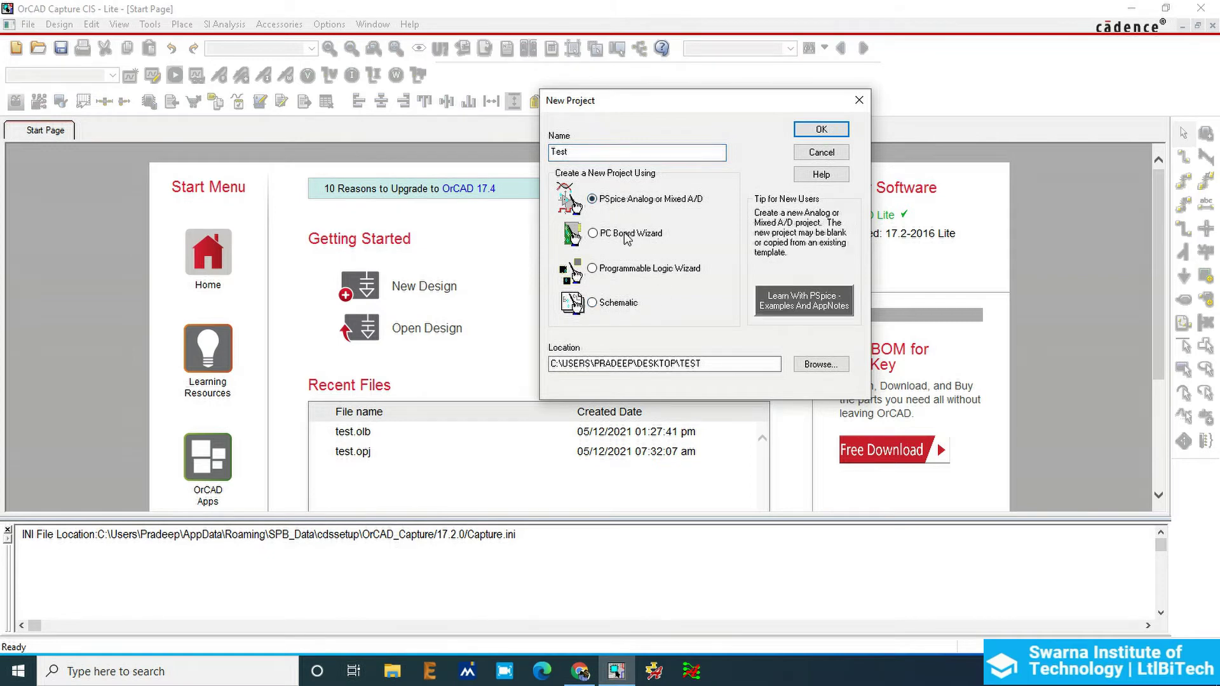
left_click(626, 238)
left_click(637, 274)
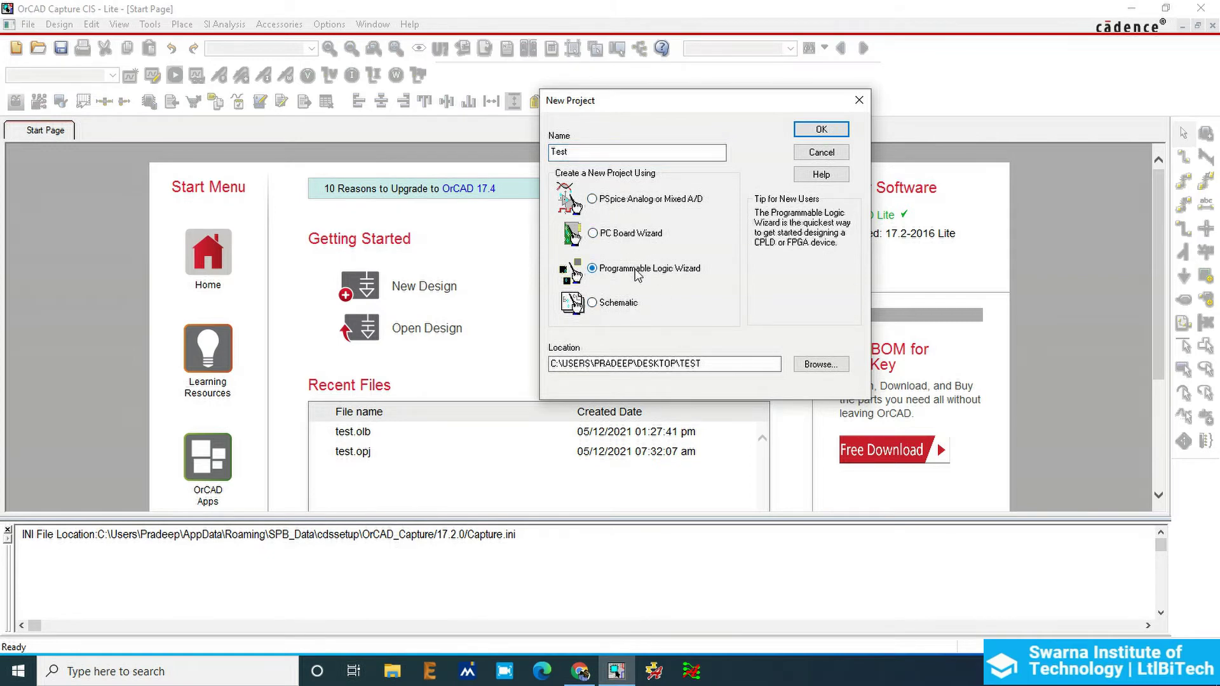
left_click(592, 303)
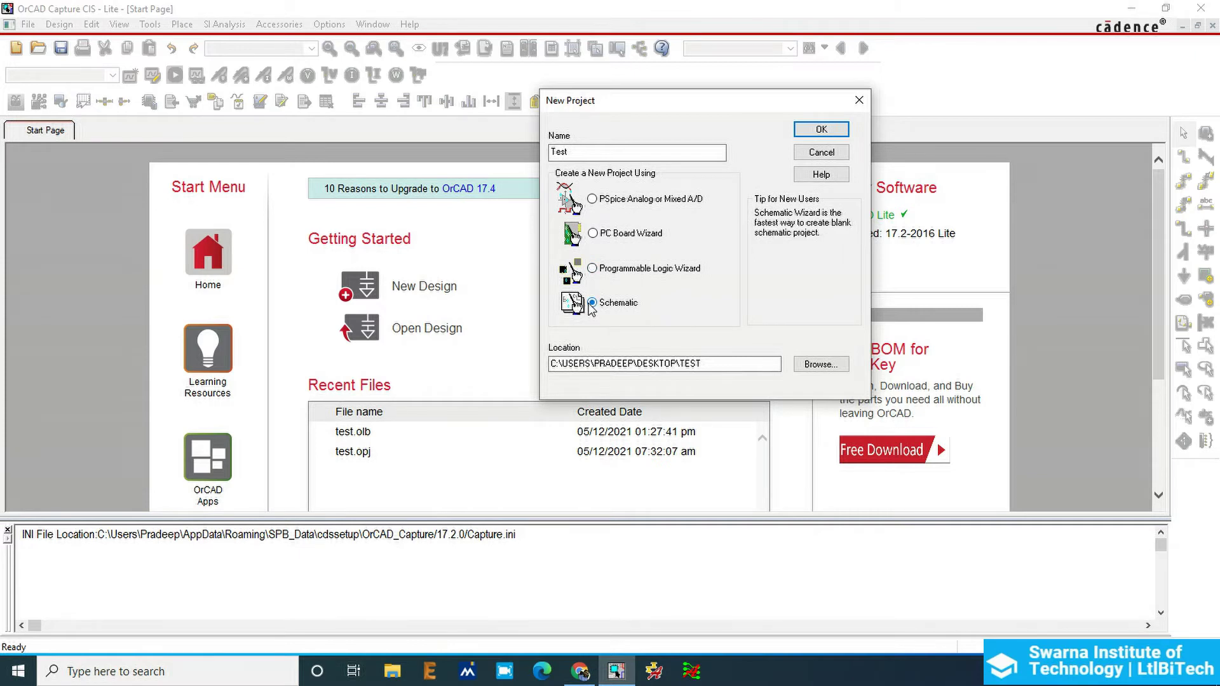
left_click(817, 134)
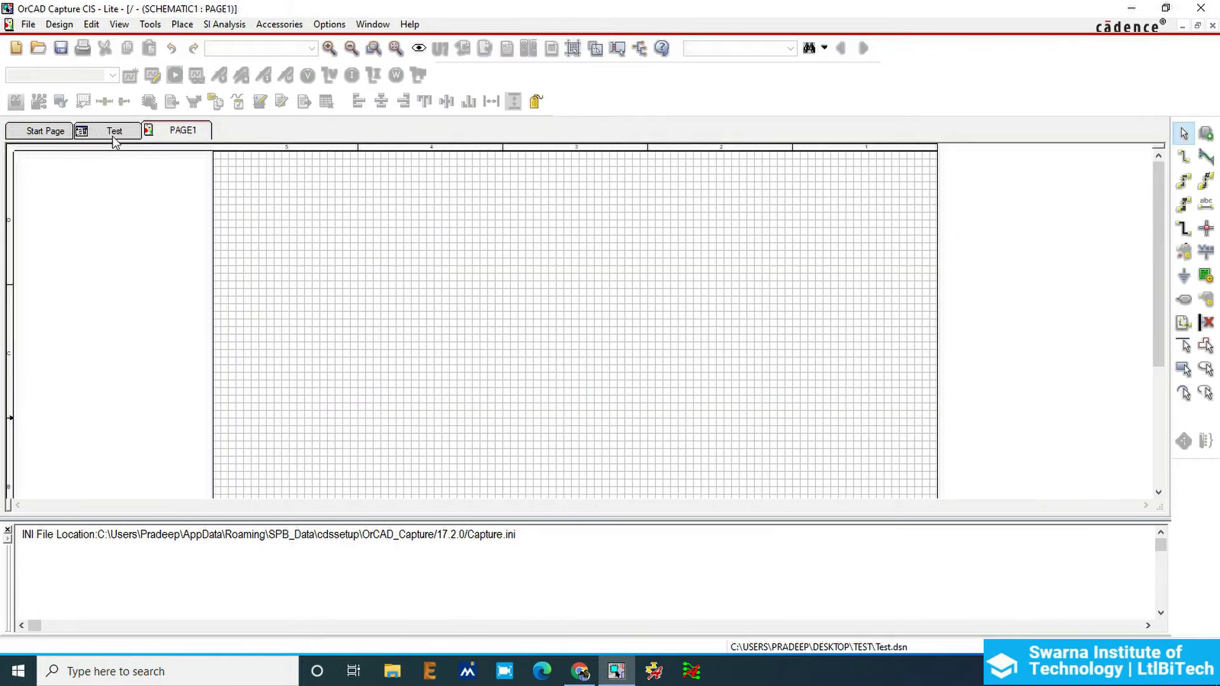
Expand test.dsn and SCHEMATIC1 in the Test project tree.
left_click(113, 131)
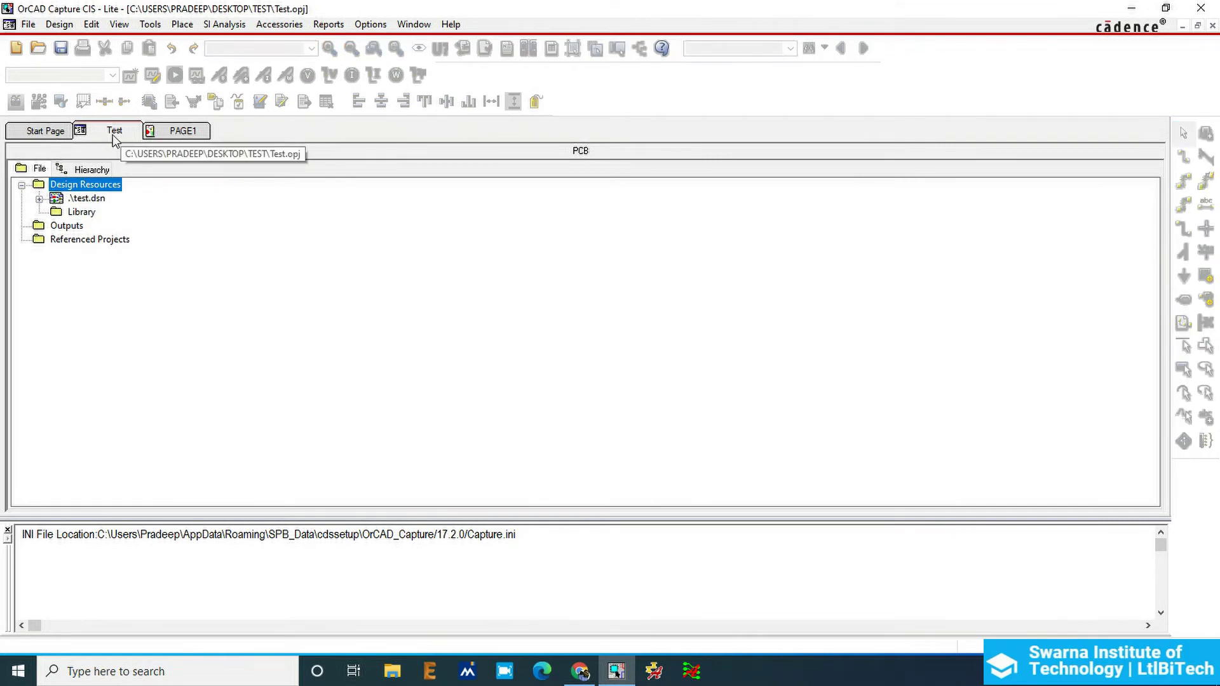
left_click(39, 199)
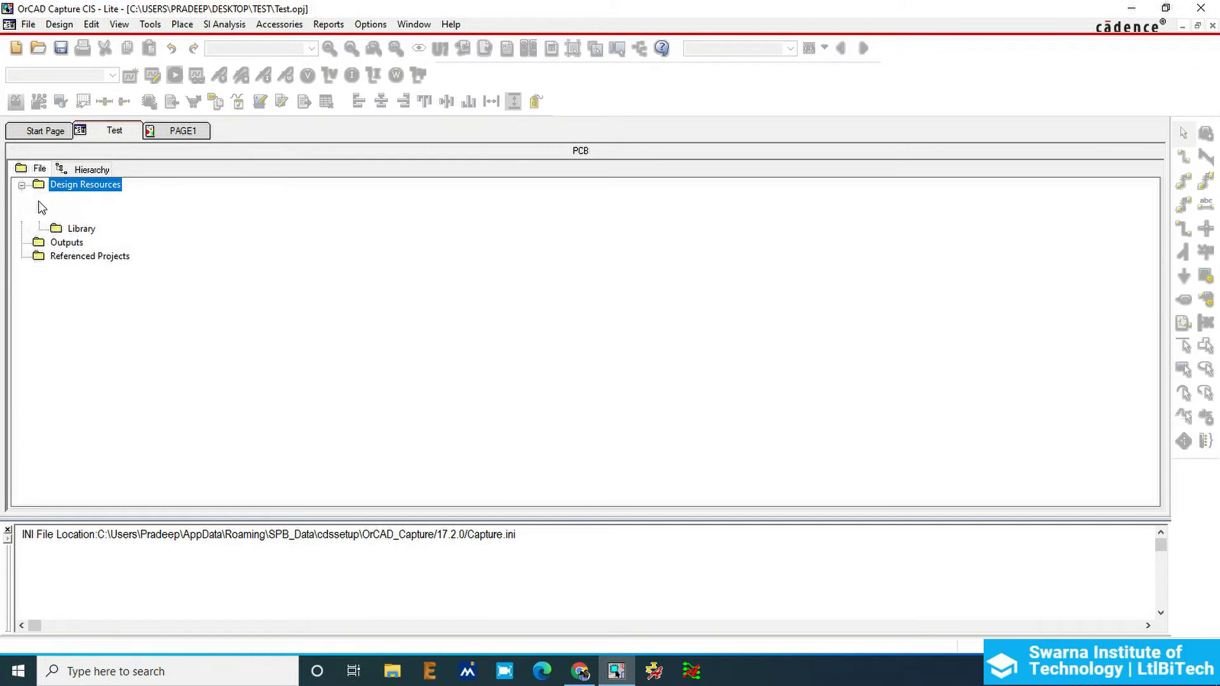
left_click(92, 201)
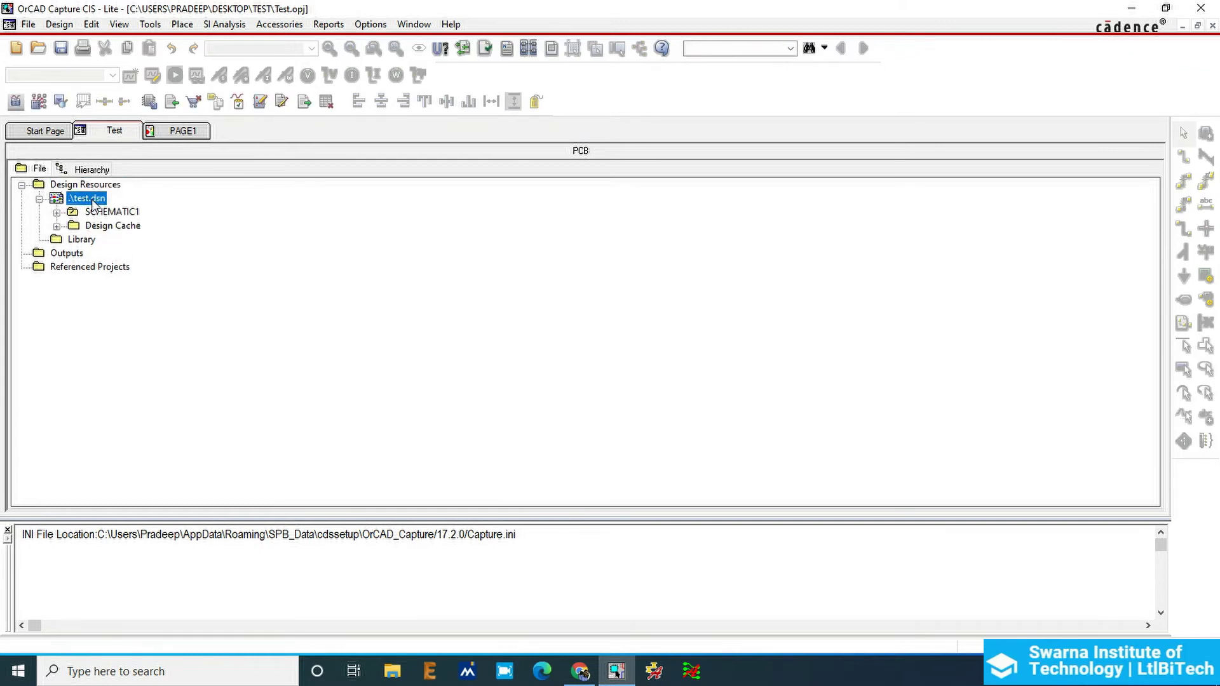
left_click(56, 211)
Open the PAGE1 page, then return to the project tree and select SCHEMATIC1.
left_click(115, 227)
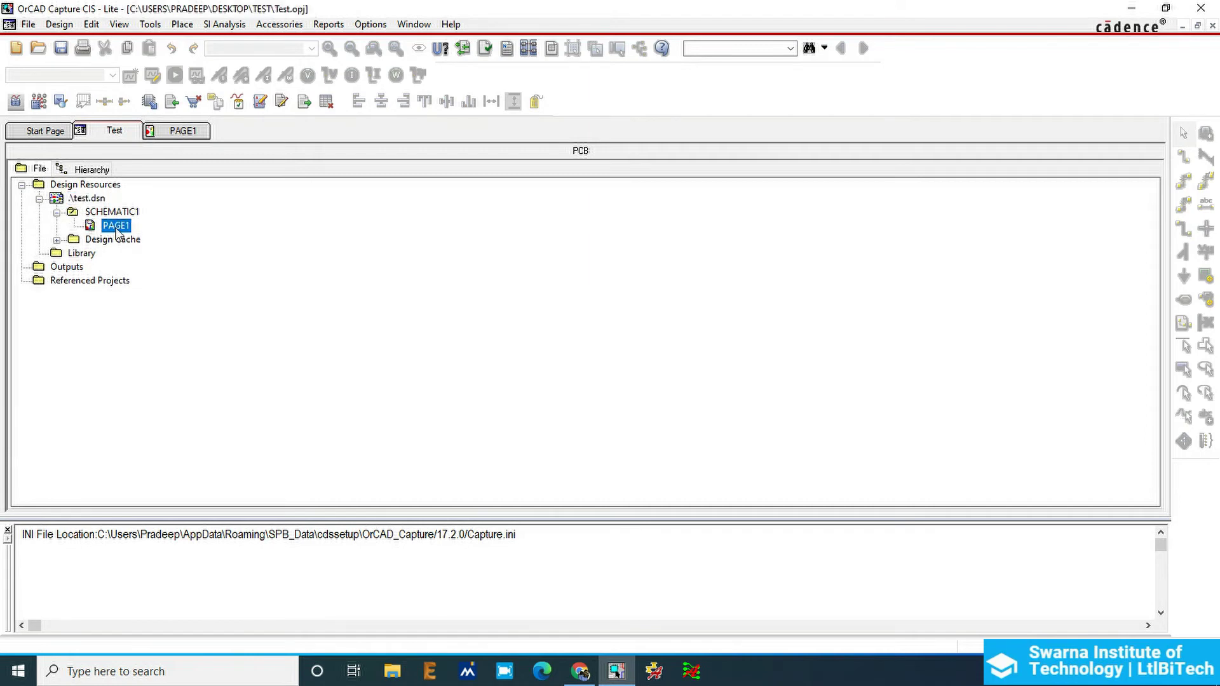
double_click(116, 228)
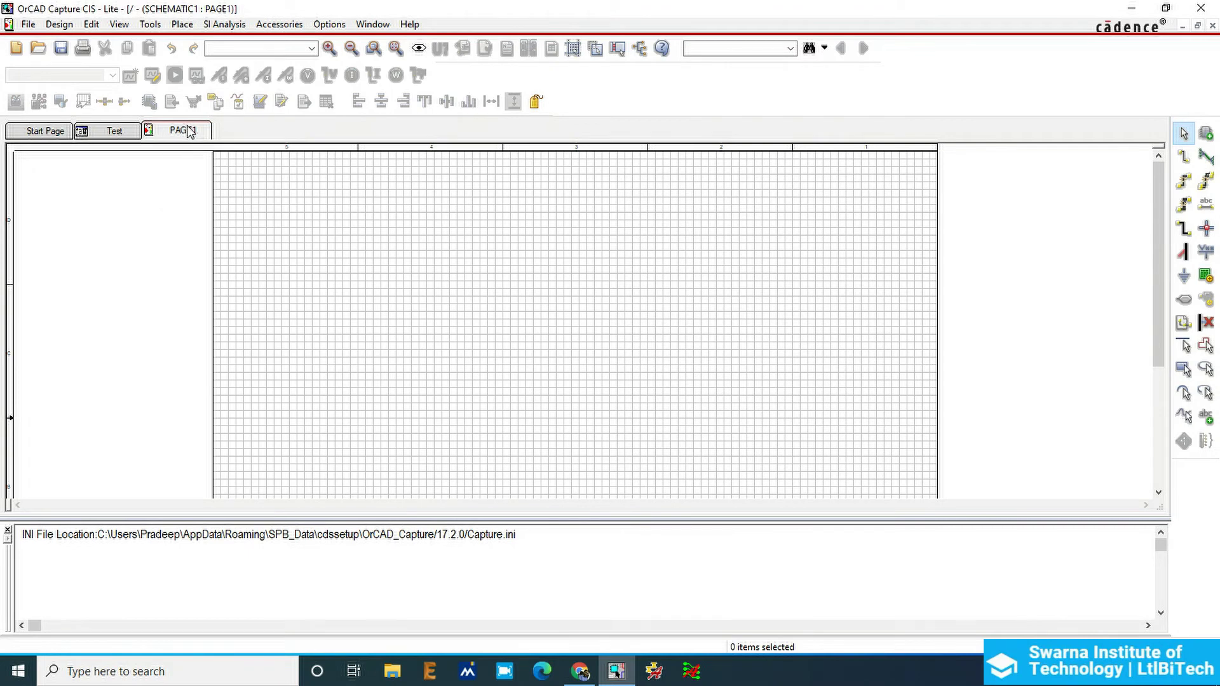
left_click(108, 135)
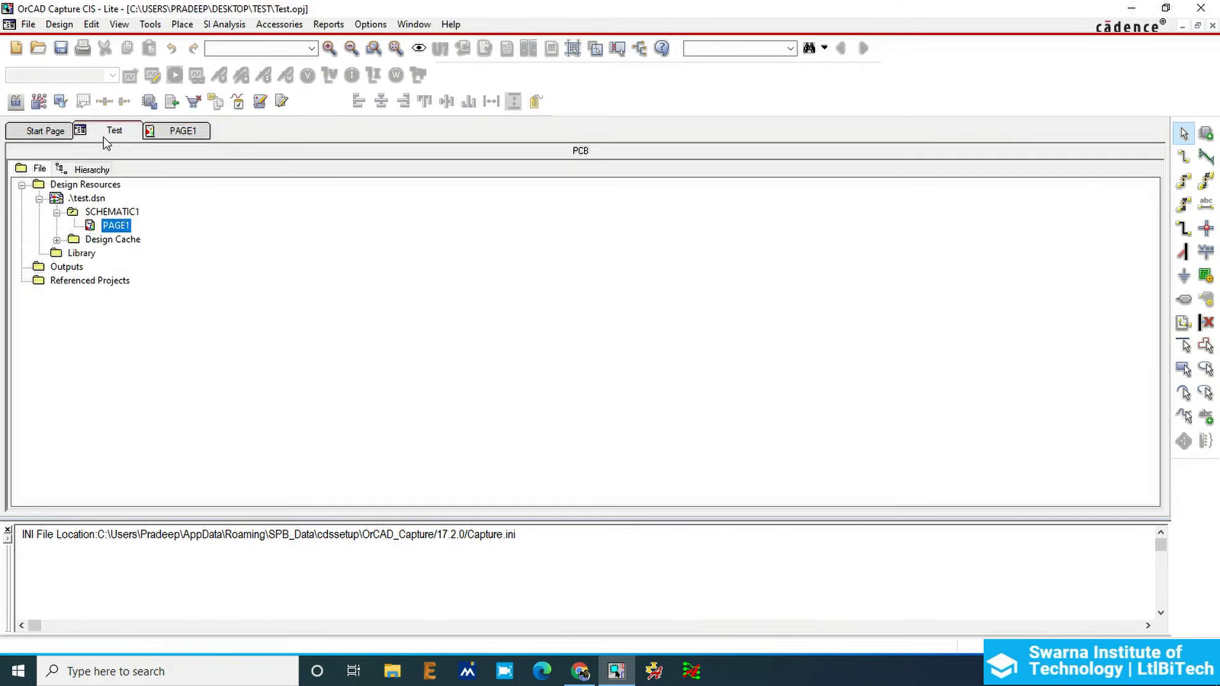
left_click(120, 214)
Rename the SCHEMATIC1 schematic to Test_Circuit and select PAGE1 beneath it.
right_click(121, 223)
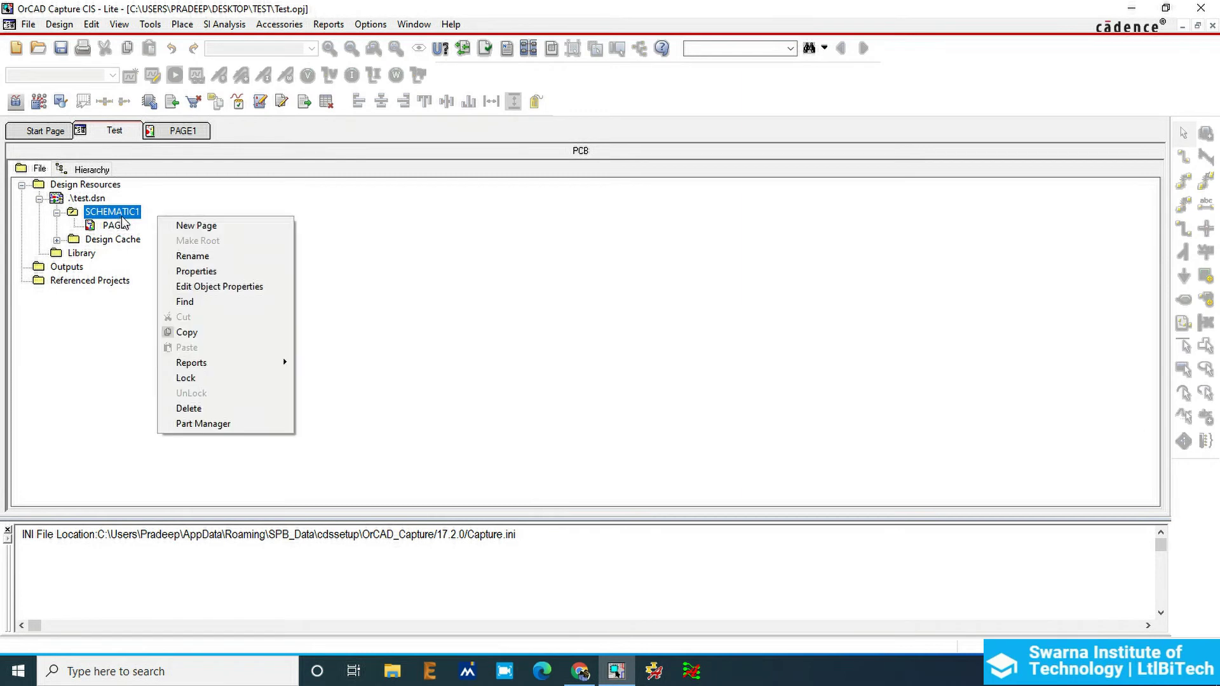
left_click(207, 260)
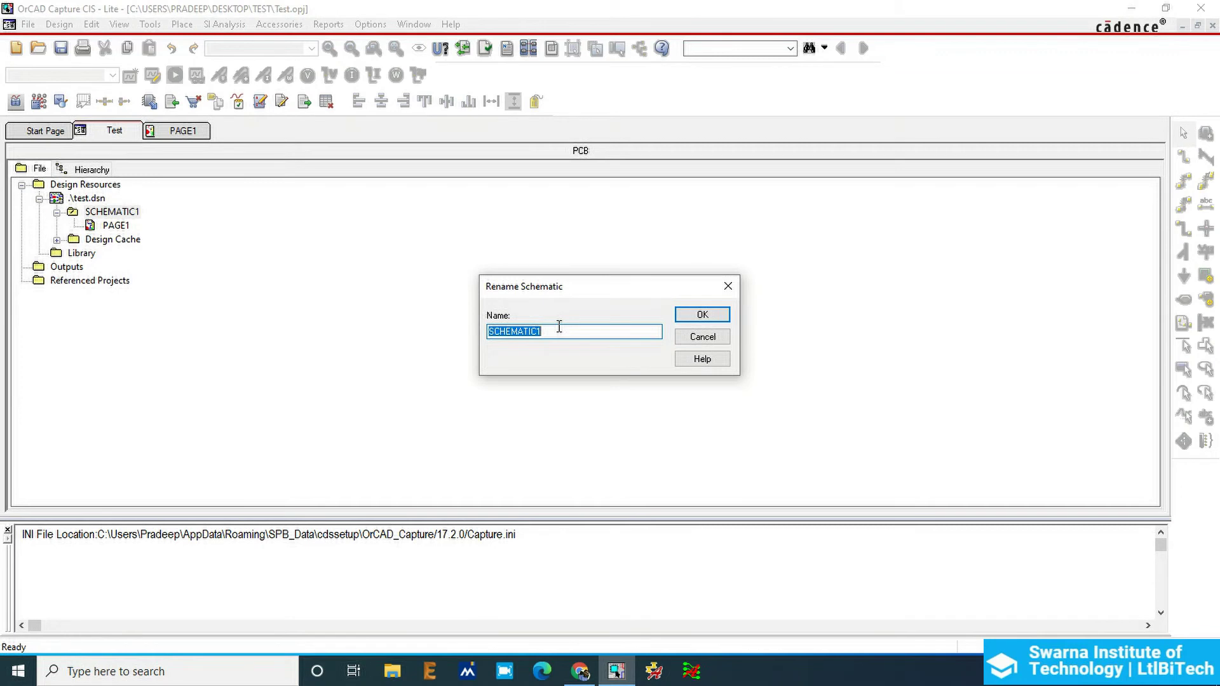
type("T")
type("Circuit")
left_click(696, 316)
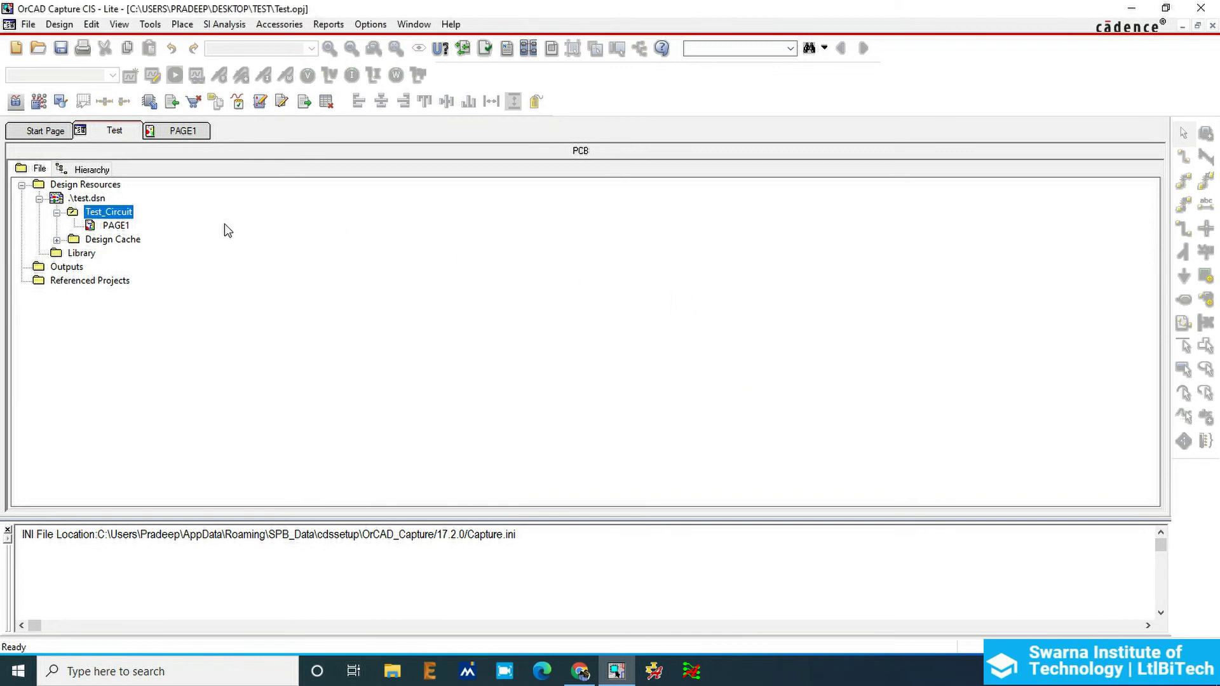
left_click(117, 229)
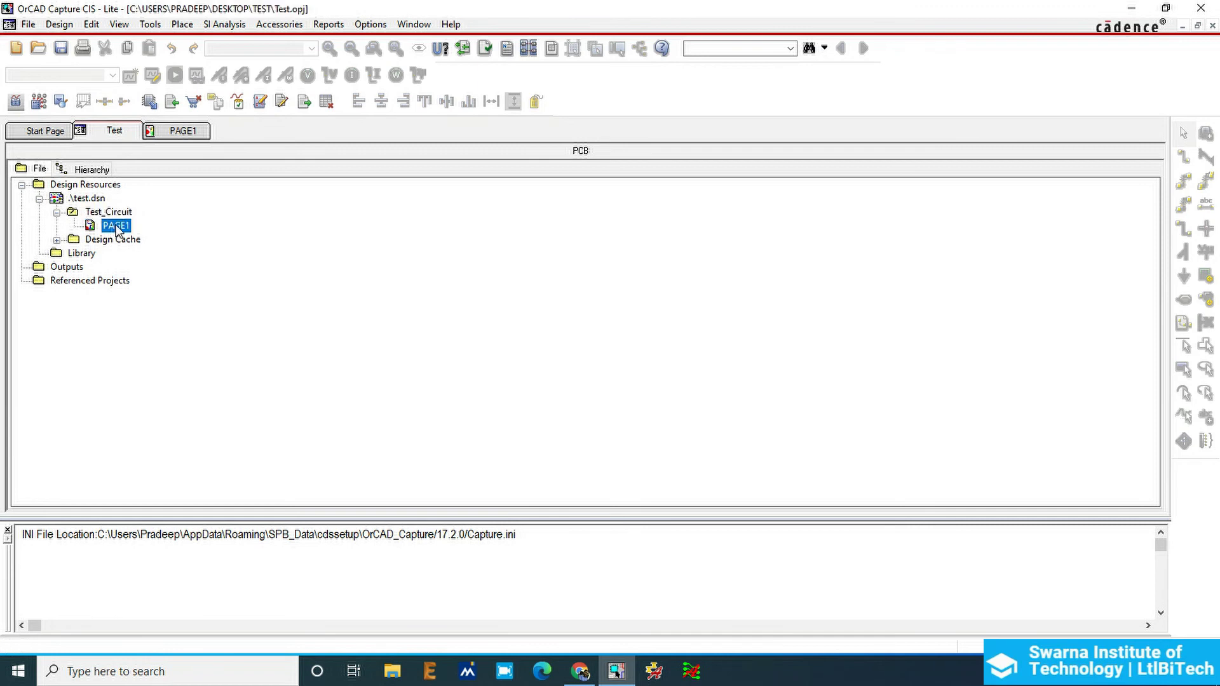
Rename the PAGE1 page to Test_Circuit using its Rename command.
right_click(116, 229)
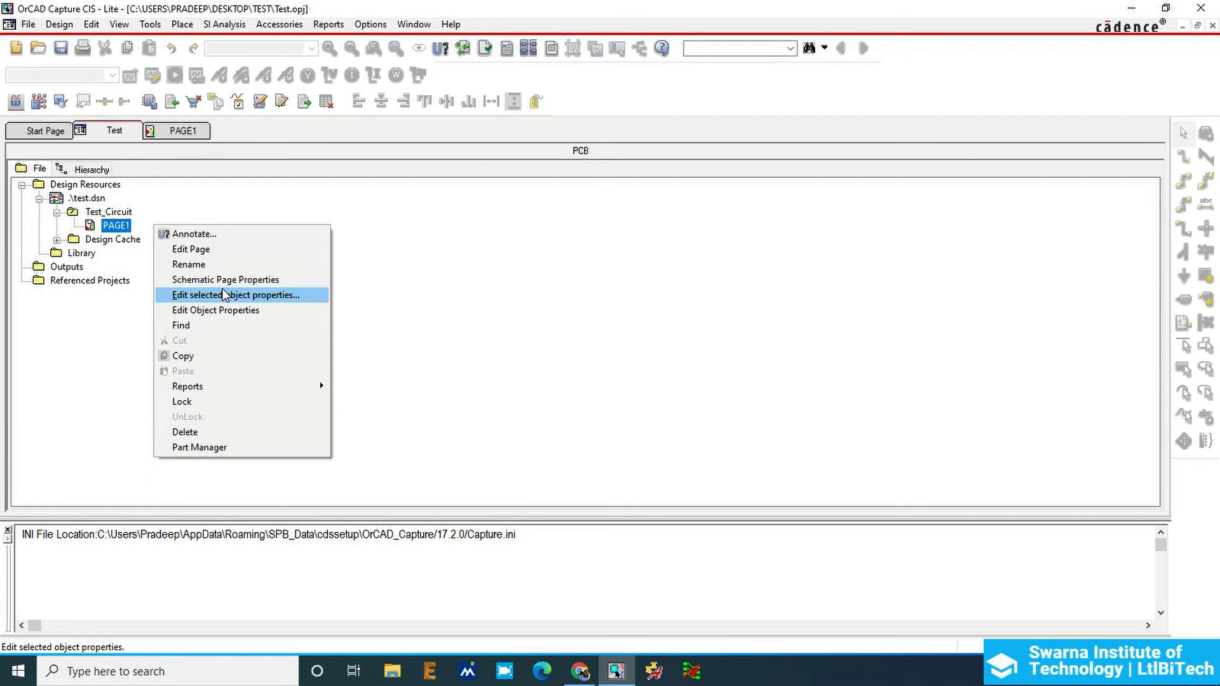
left_click(208, 265)
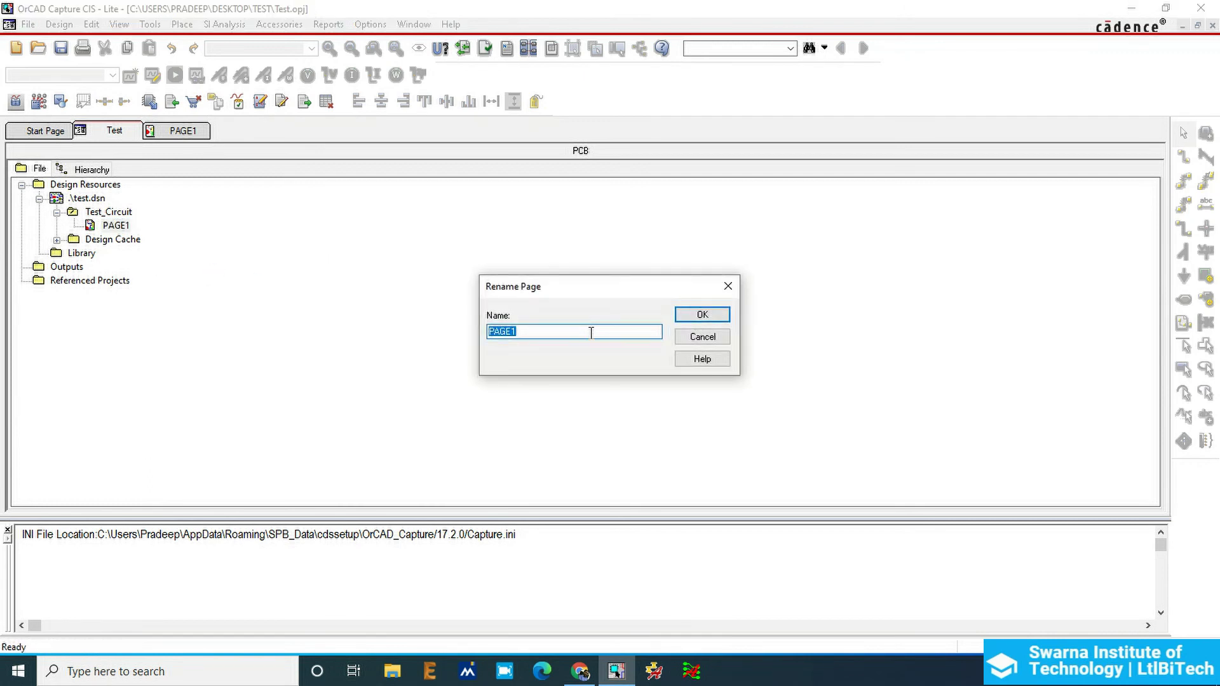
type("T")
type("est_")
type("Cir")
type("cuit")
key("Return")
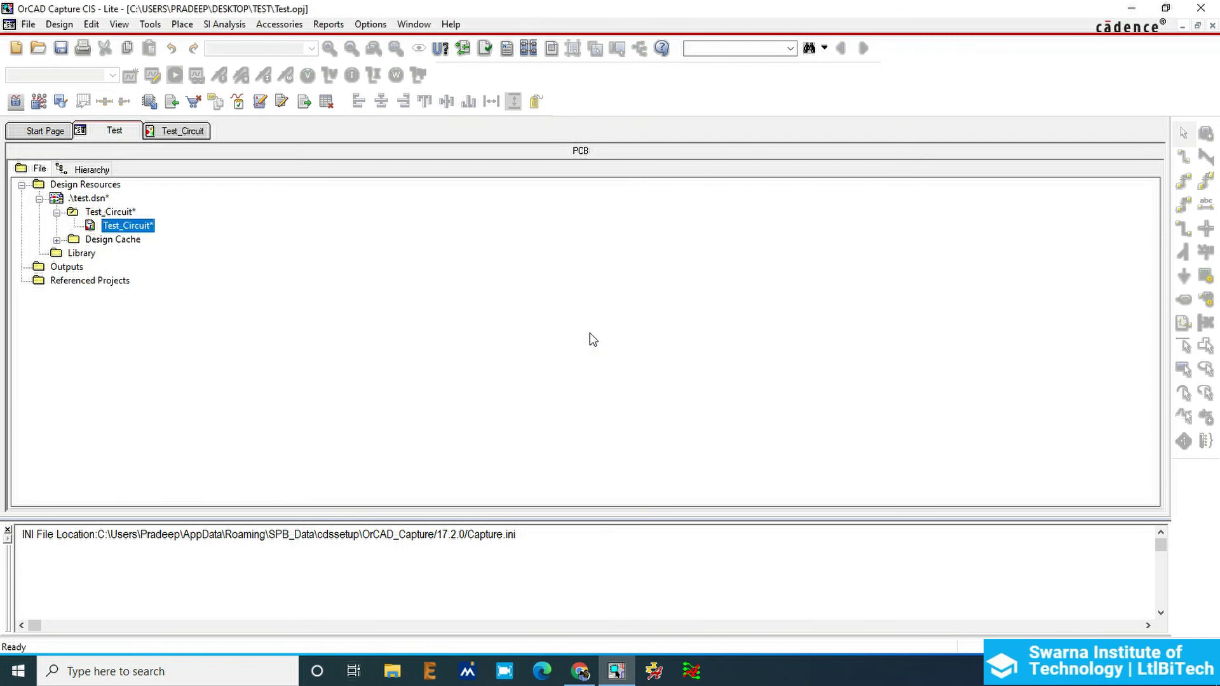
Save the Test design with File > Save and the Save toolbar button.
left_click(99, 201)
left_click(118, 212)
right_click(110, 132)
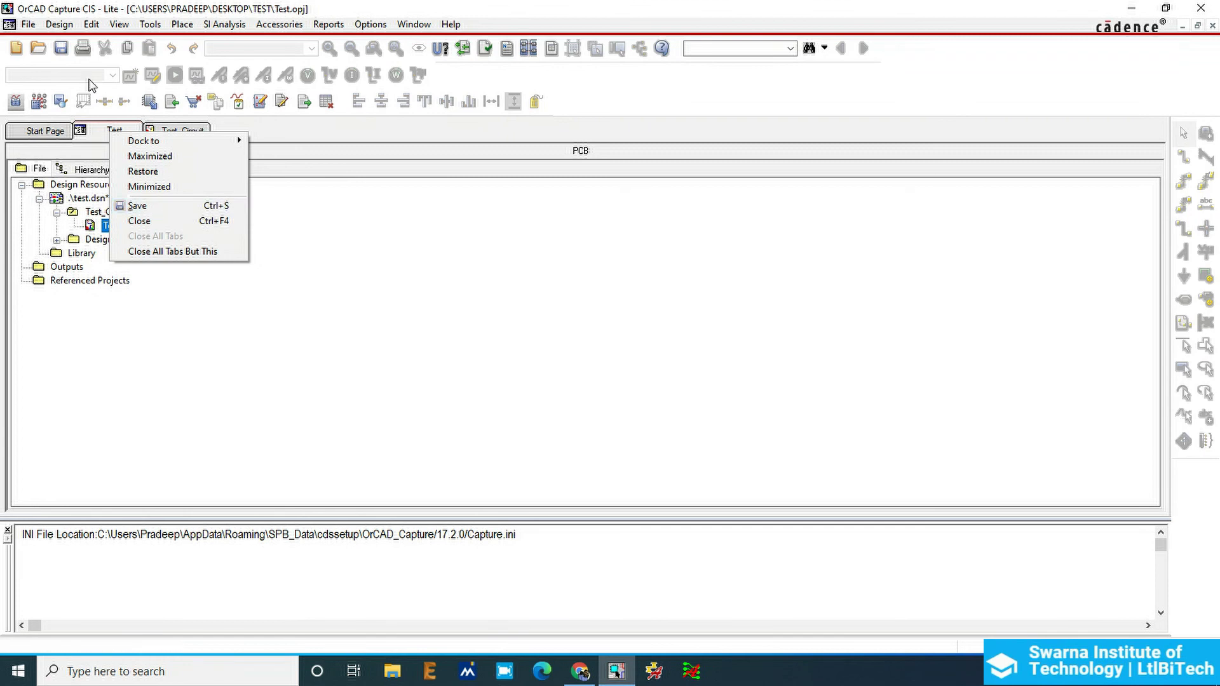
left_click(29, 25)
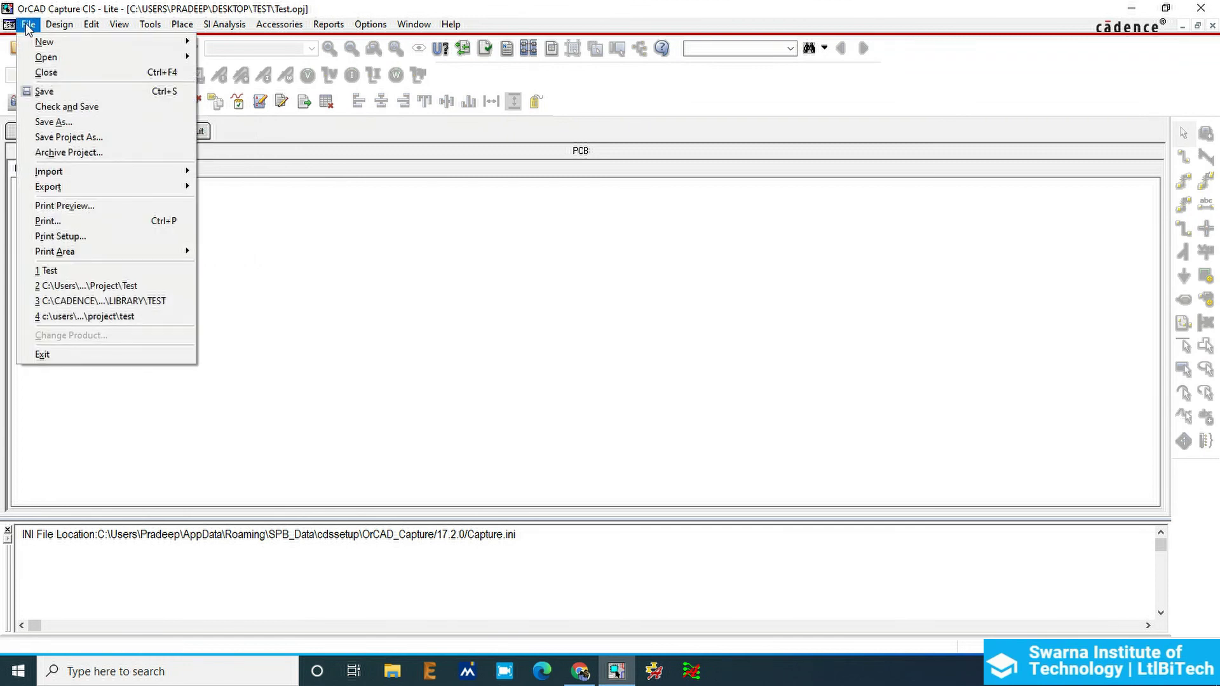
left_click(63, 97)
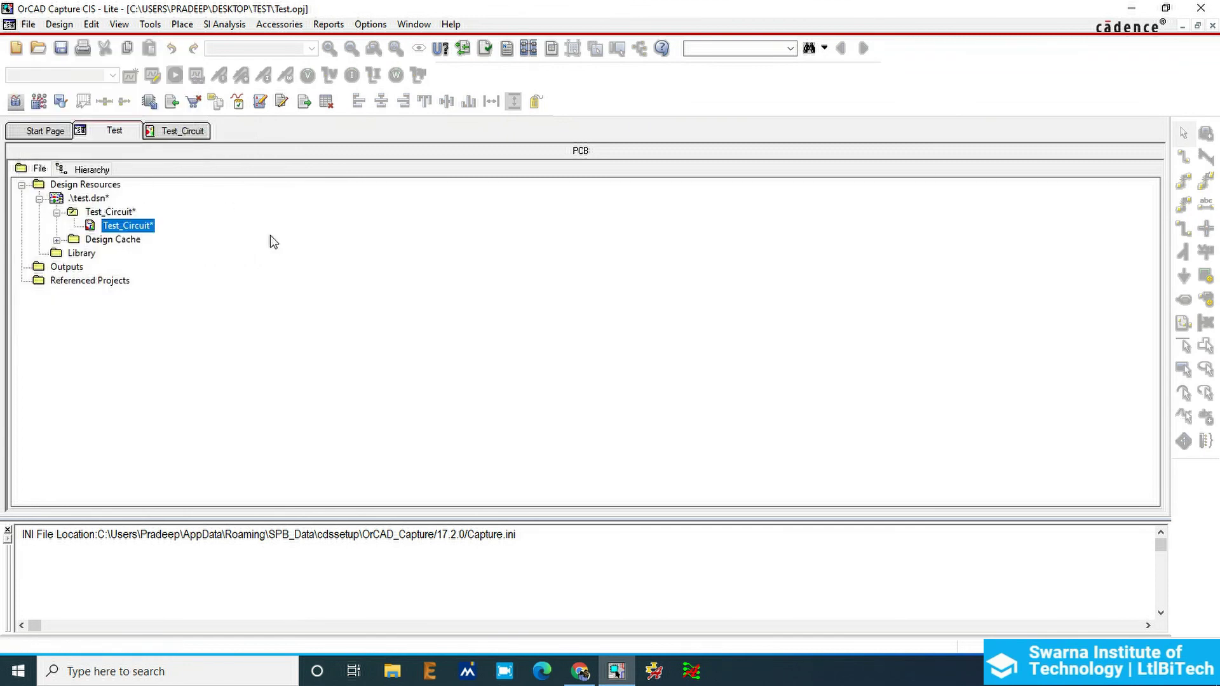
left_click(60, 50)
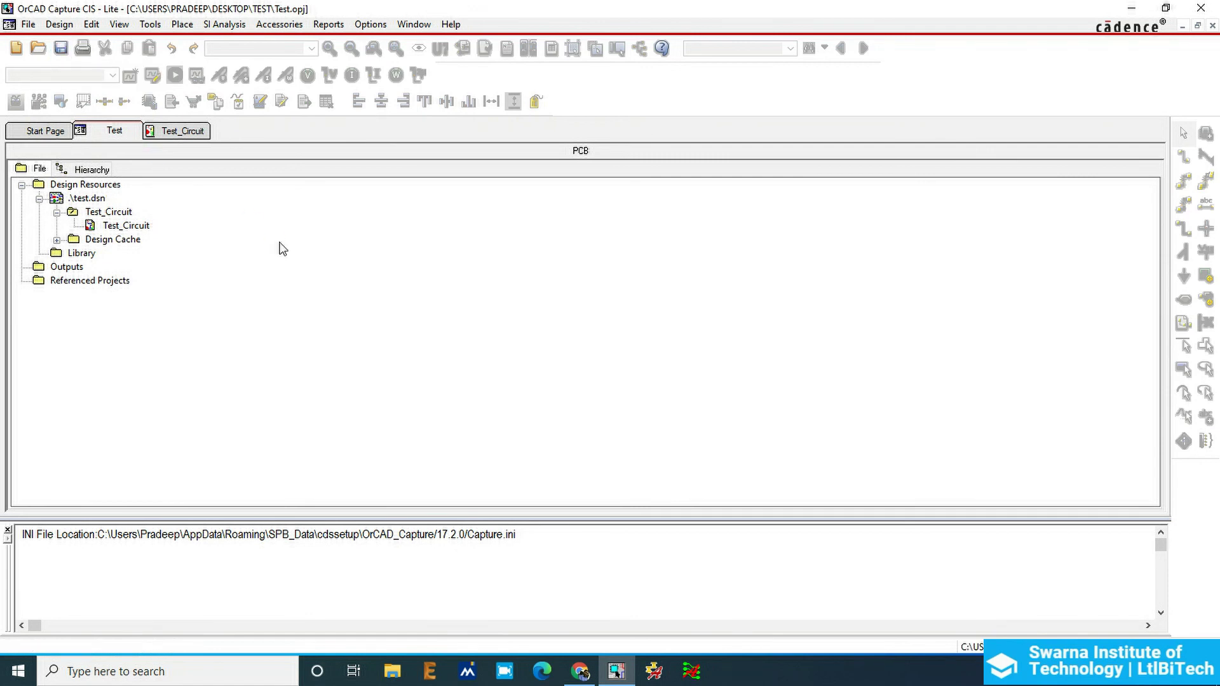